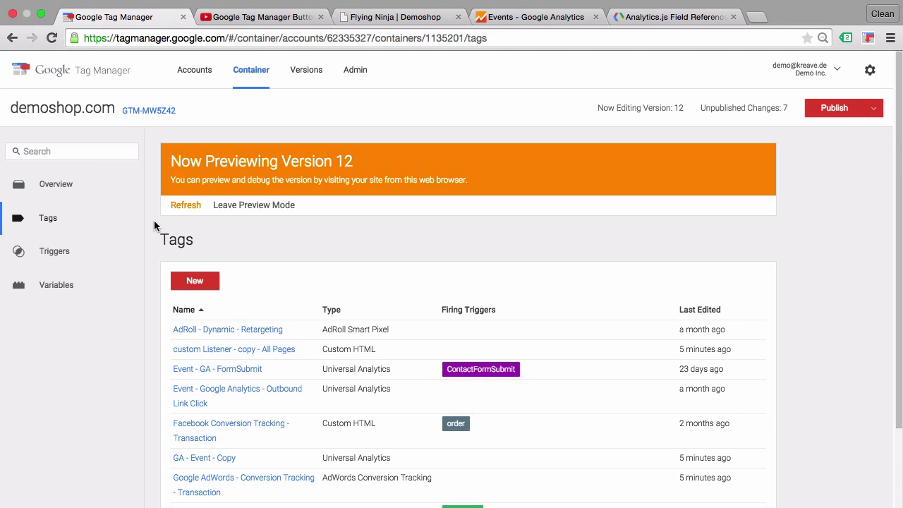
scroll(153, 441, "down", 3)
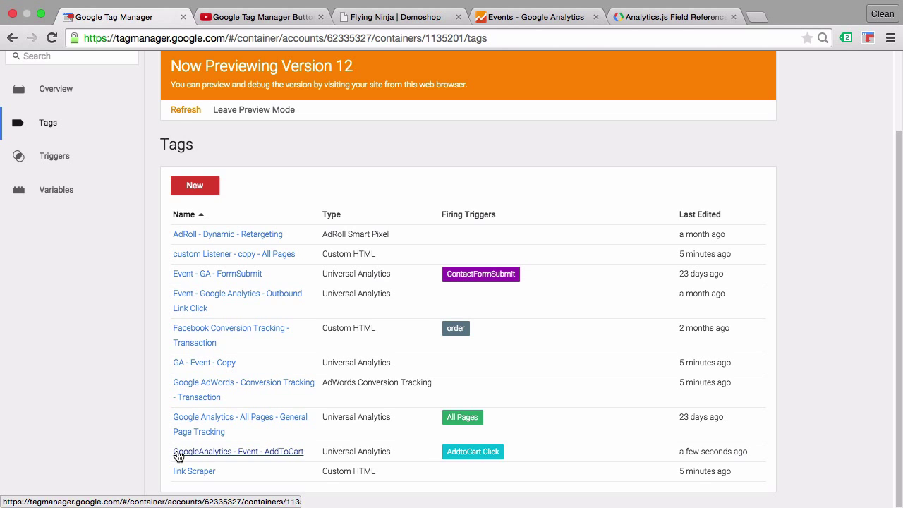
left_click(217, 19)
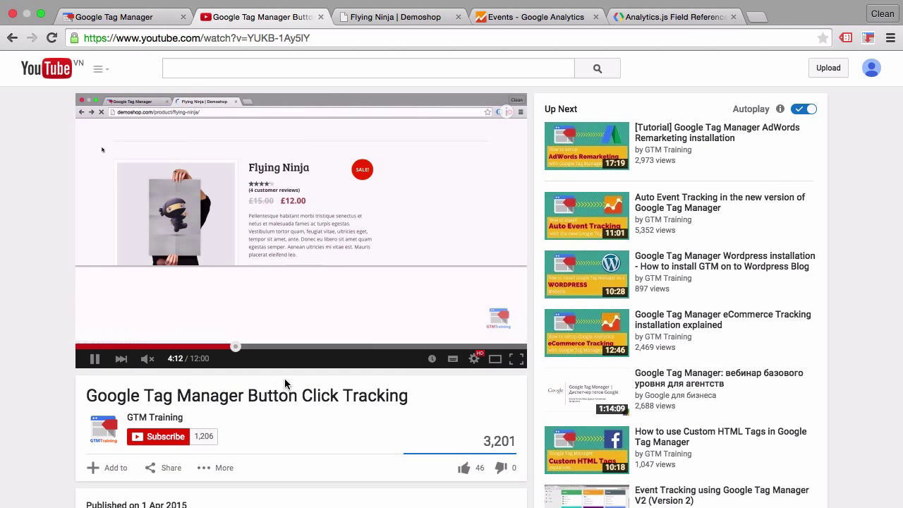
left_click(126, 19)
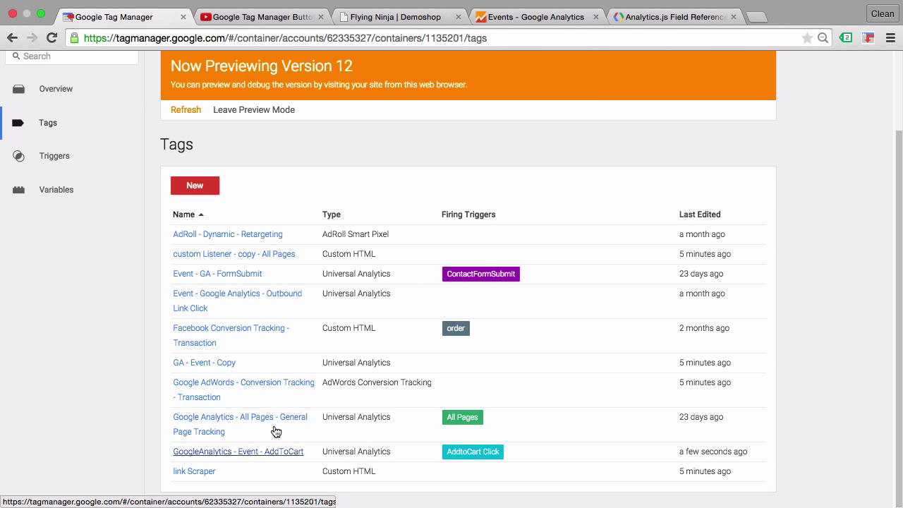
- Add the Flying Ninja poster to the cart on the demo shop product page
left_click(381, 18)
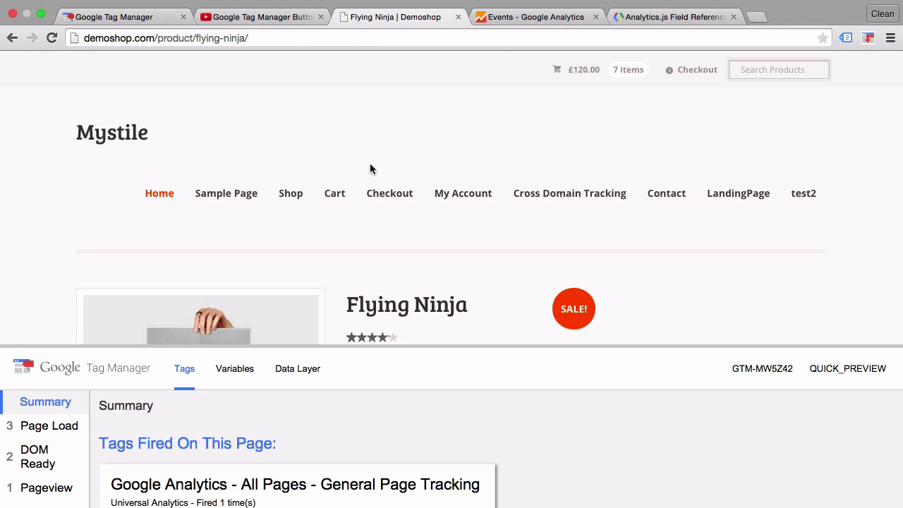
scroll(370, 170, "down", 5)
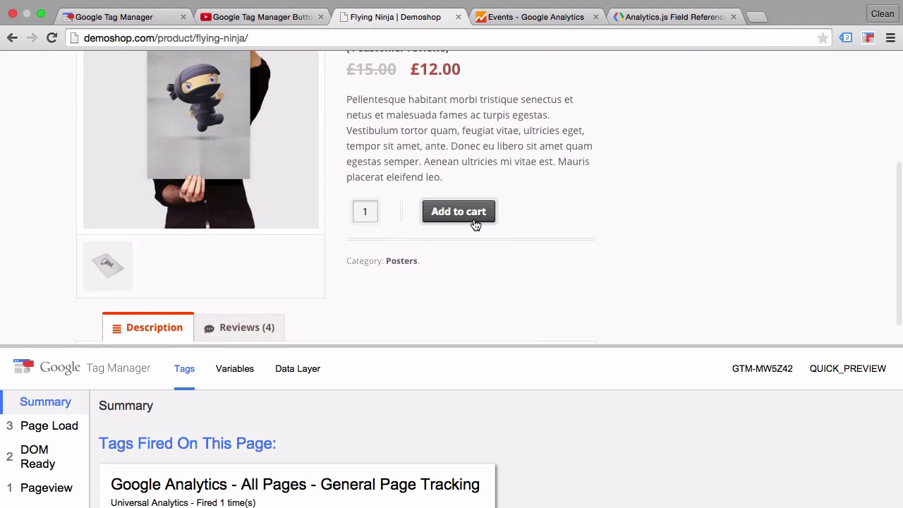
left_click(474, 220)
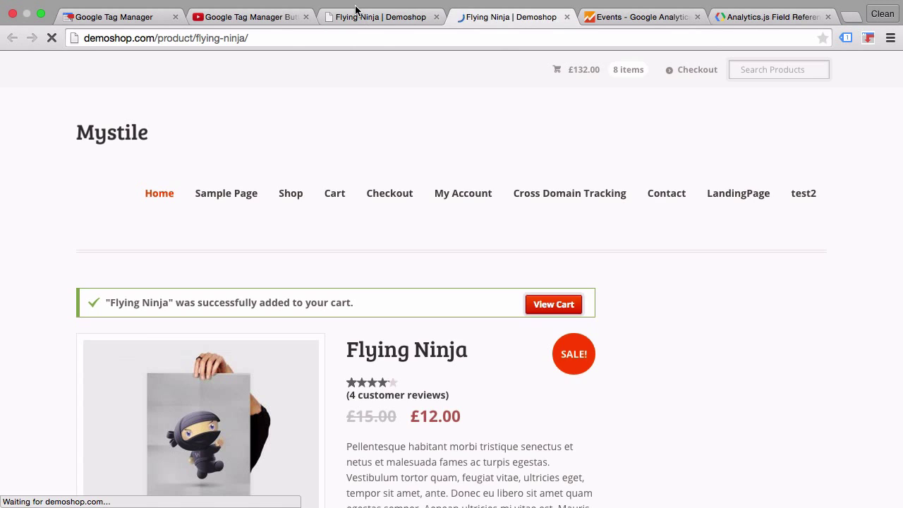
- Confirm the AddToCart tag fired on gtm.click, then view Analytics real-time events
left_click(381, 17)
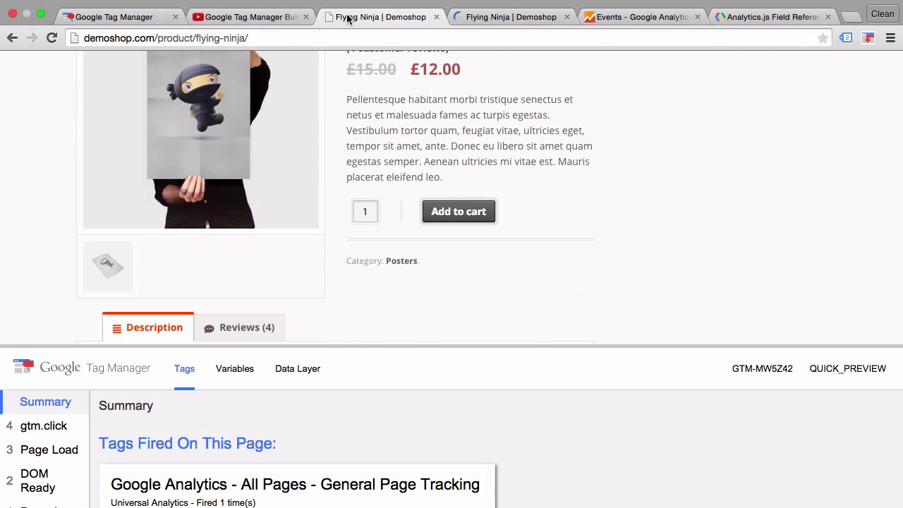
left_click(55, 426)
scroll(207, 418, "down", 1)
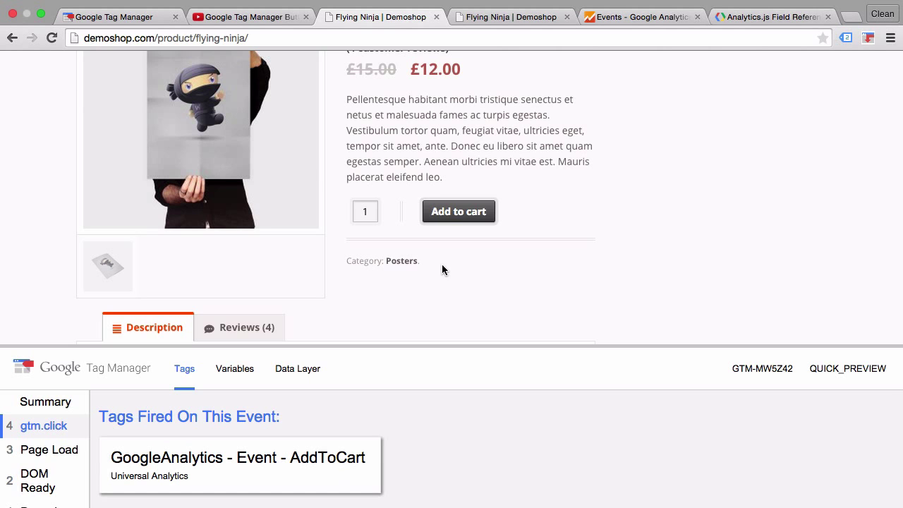
left_click(626, 21)
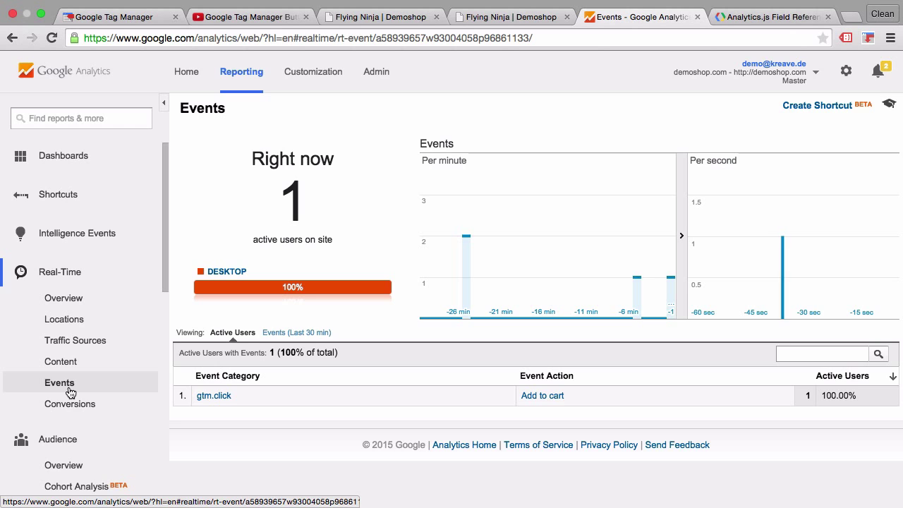
scroll(70, 392, "down", 5)
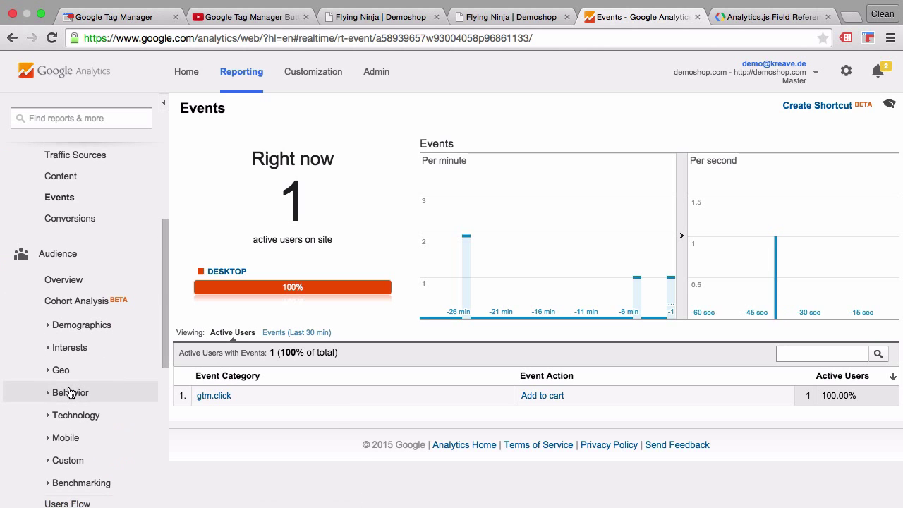
scroll(70, 392, "up", 5)
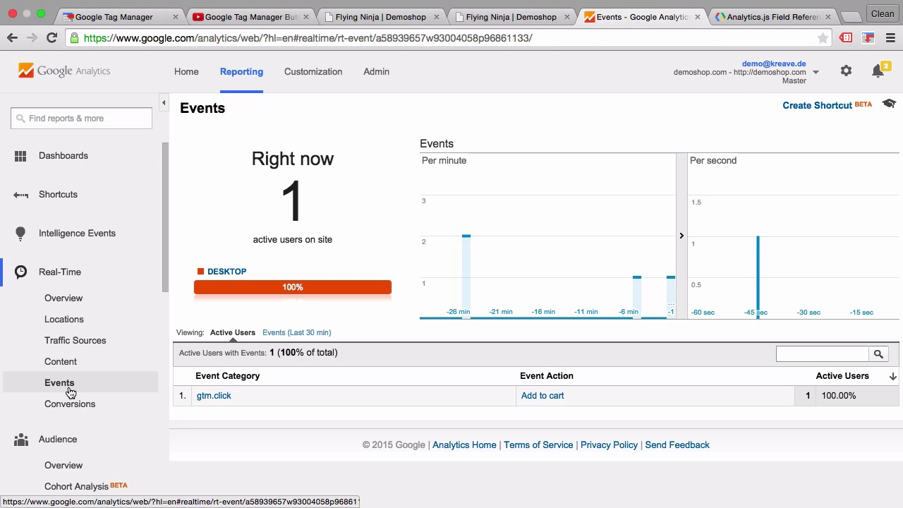
scroll(71, 393, "down", 13)
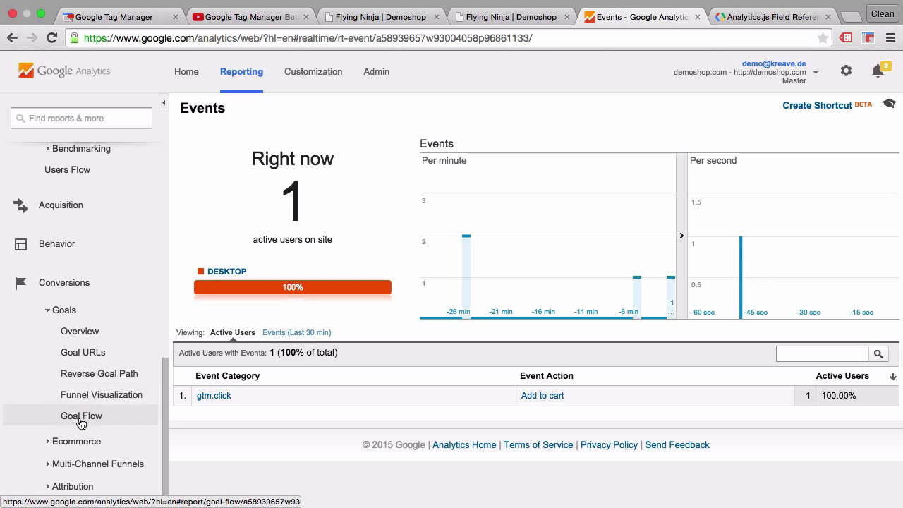
- Scroll through the Funnel Visualization for the bought a product goal, Cart to Checkout, then return to Tag Manager
left_click(116, 392)
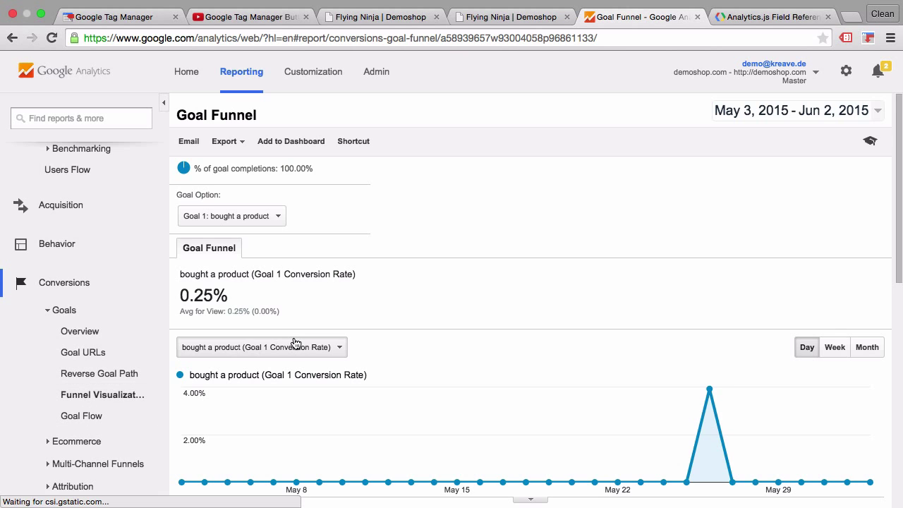
scroll(292, 345, "down", 6)
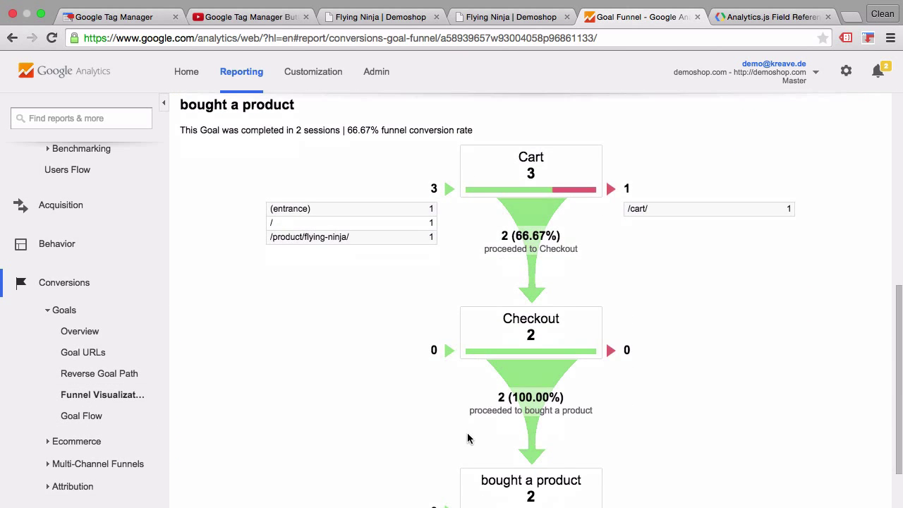
scroll(467, 437, "down", 1)
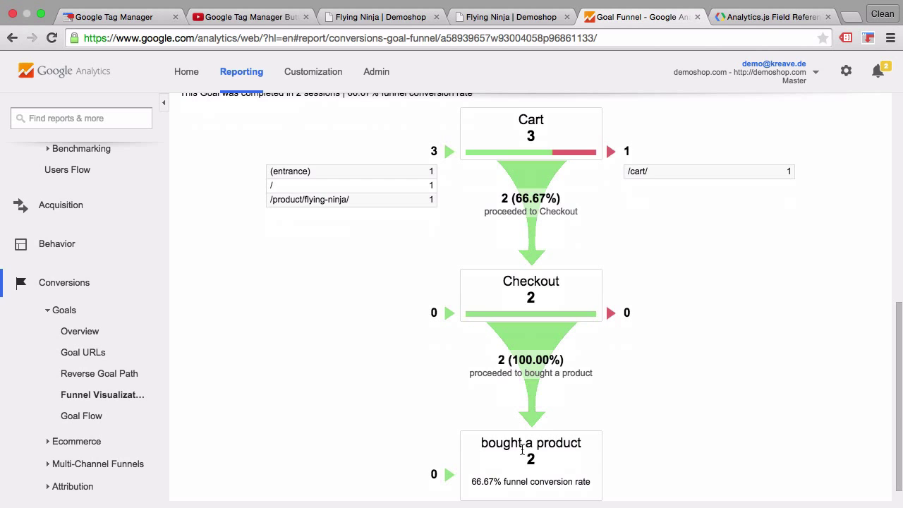
scroll(525, 444, "up", 1)
scroll(522, 452, "up", 1)
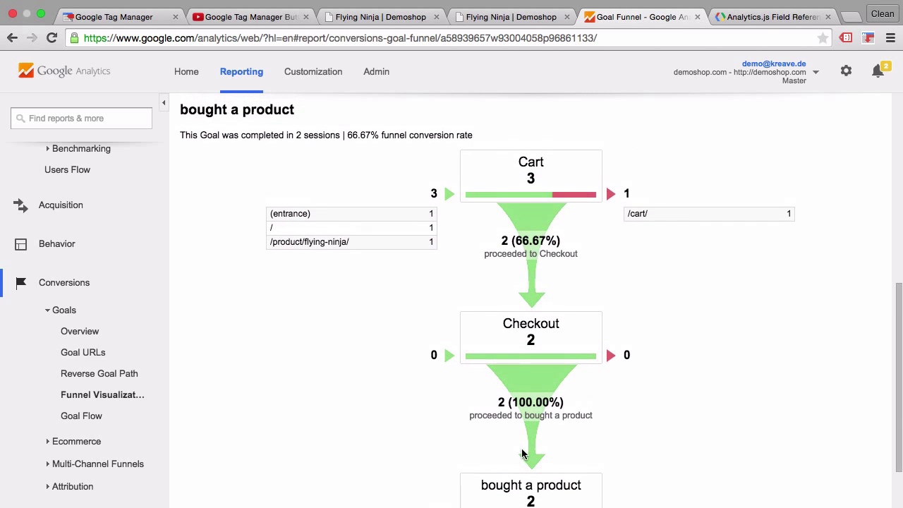
scroll(521, 451, "up", 3)
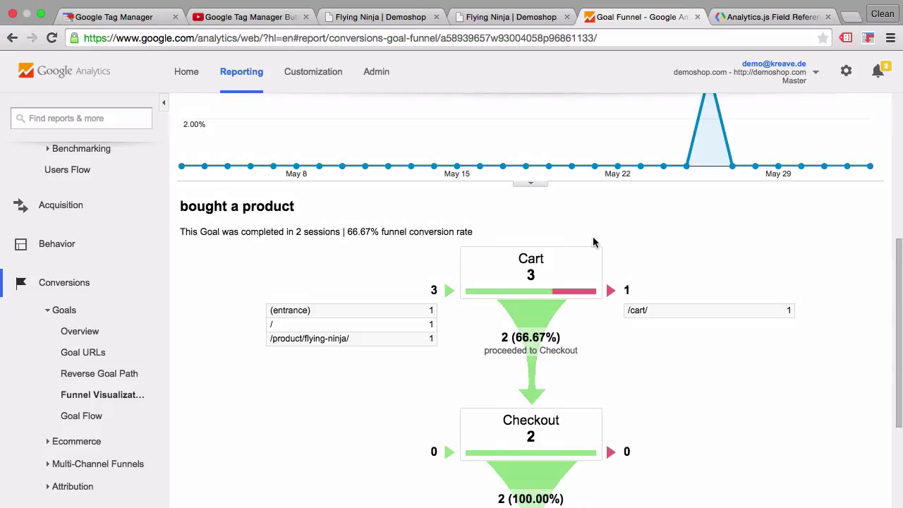
left_click(124, 15)
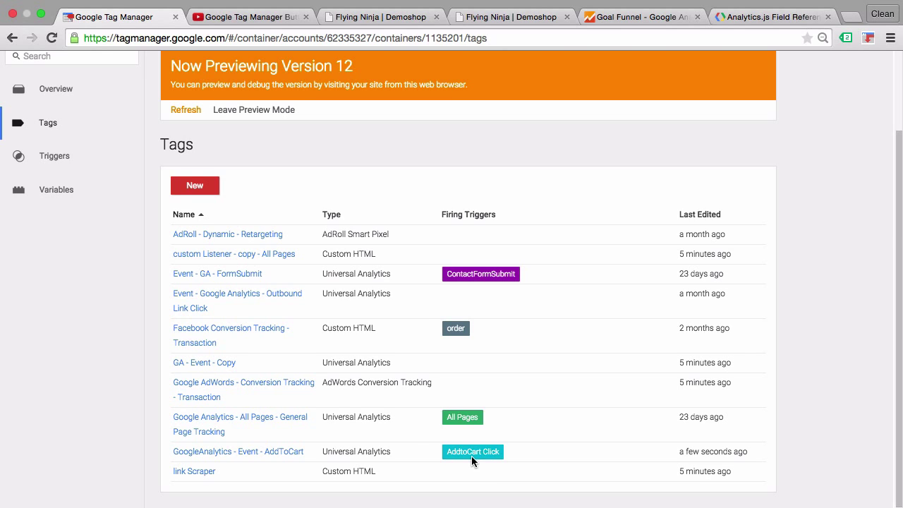
- Replace 'Event' with 'PageView' in the AddToCart tag name and start editing its configuration
left_click(296, 462)
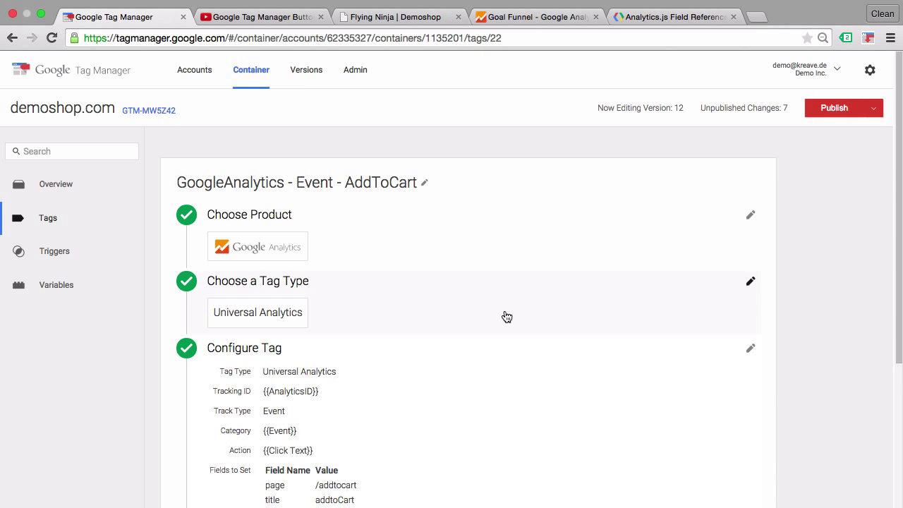
double_click(309, 187)
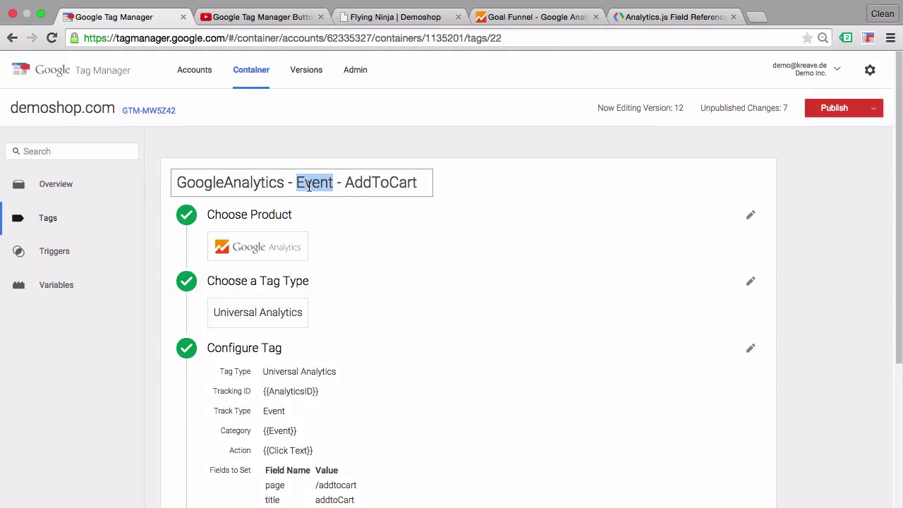
type("Page")
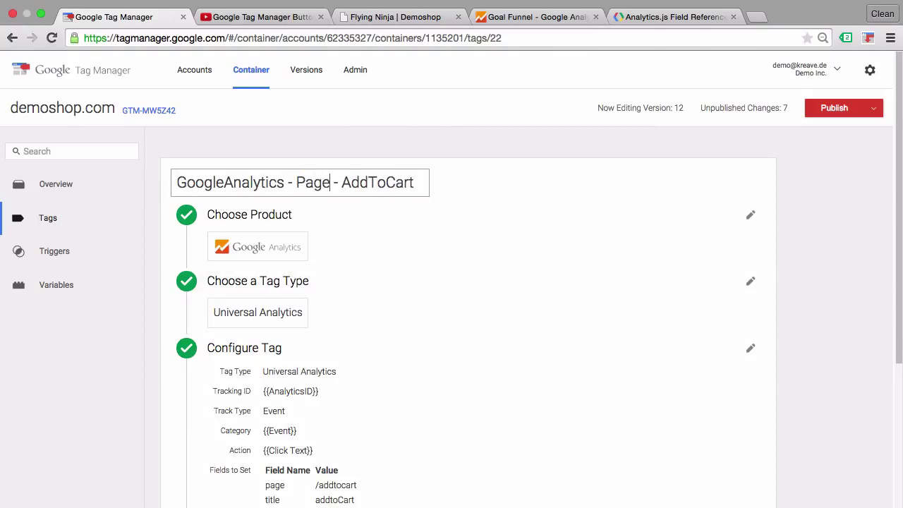
type("View")
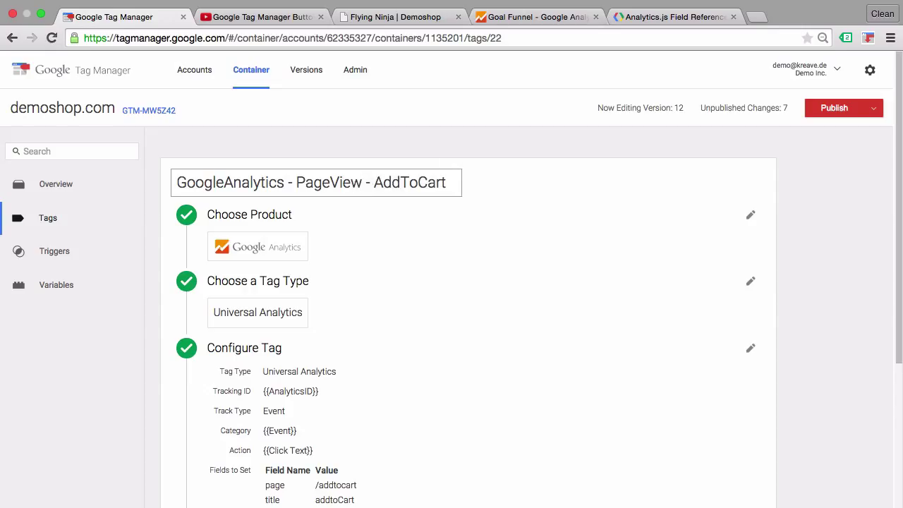
scroll(154, 295, "down", 3)
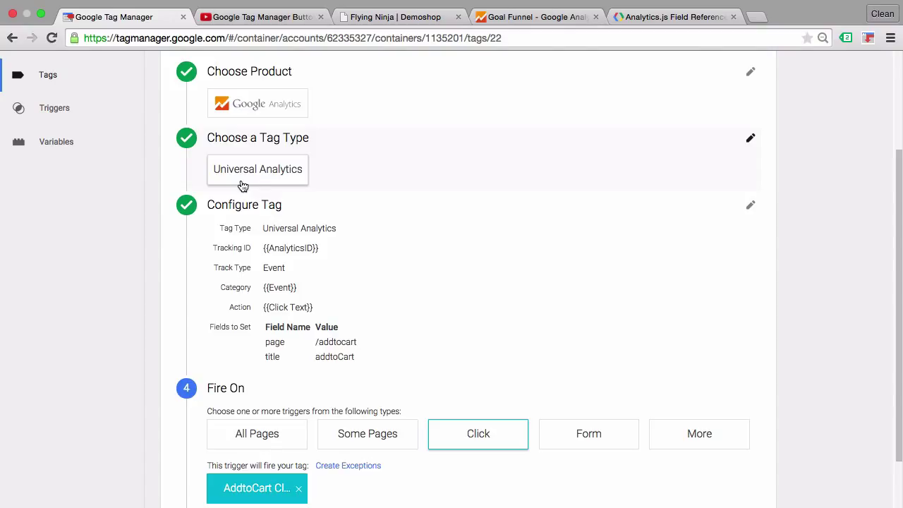
left_click(239, 210)
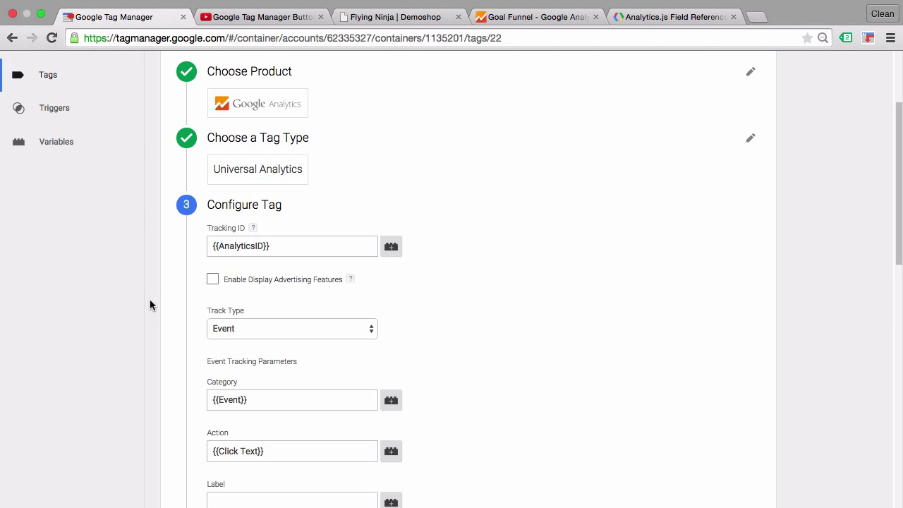
- Change the AddToCart tag's Track Type from Event to Pageview, then go to the Flying Ninja shop page
left_click(249, 330)
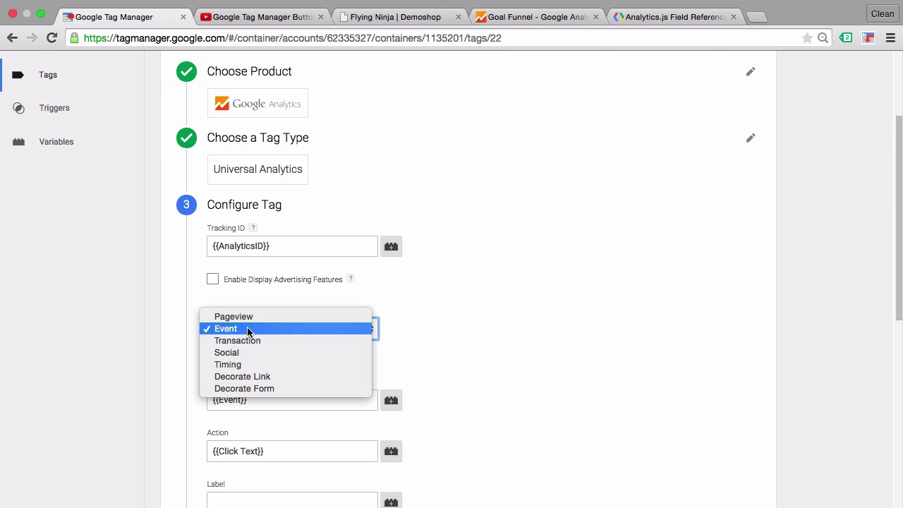
left_click(283, 317)
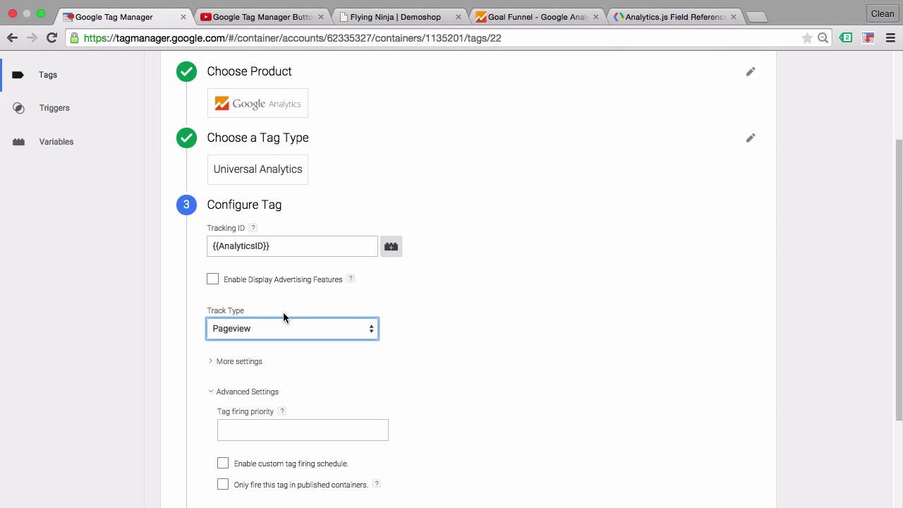
left_click(151, 372)
scroll(151, 372, "down", 2)
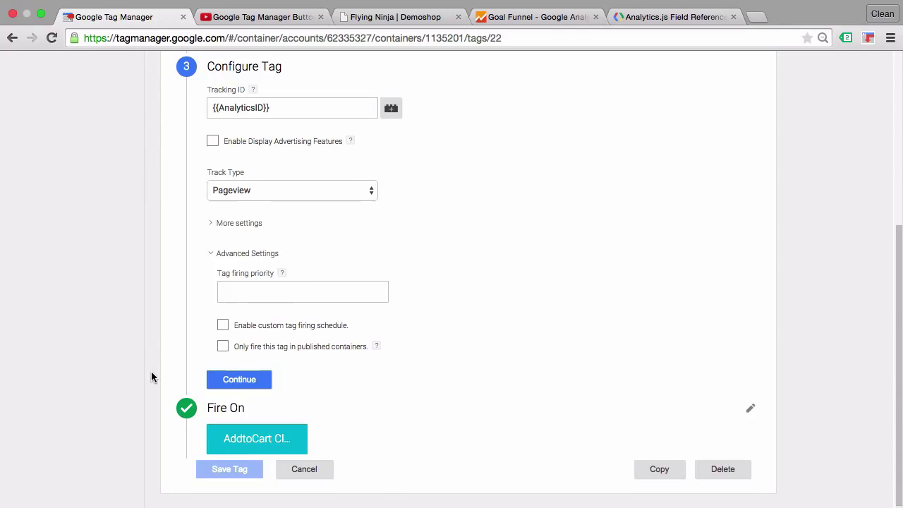
scroll(151, 373, "up", 2)
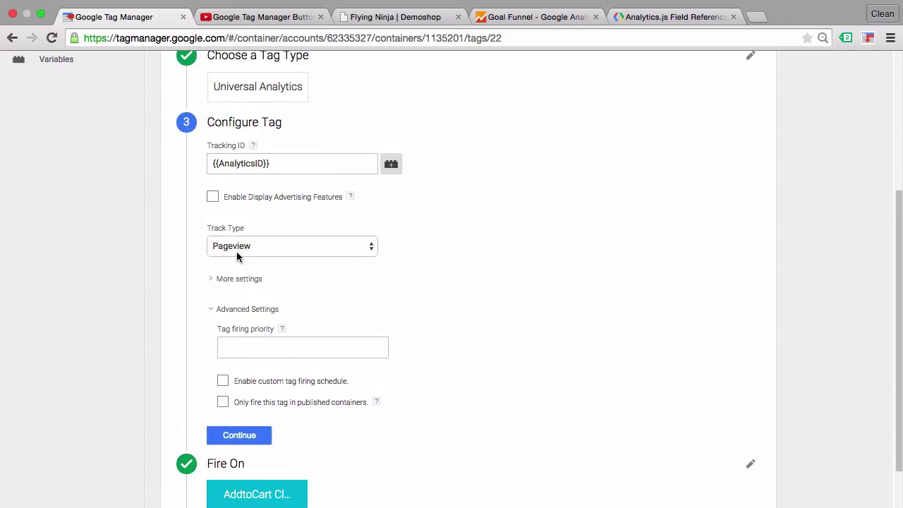
scroll(198, 256, "up", 1)
scroll(198, 262, "up", 1)
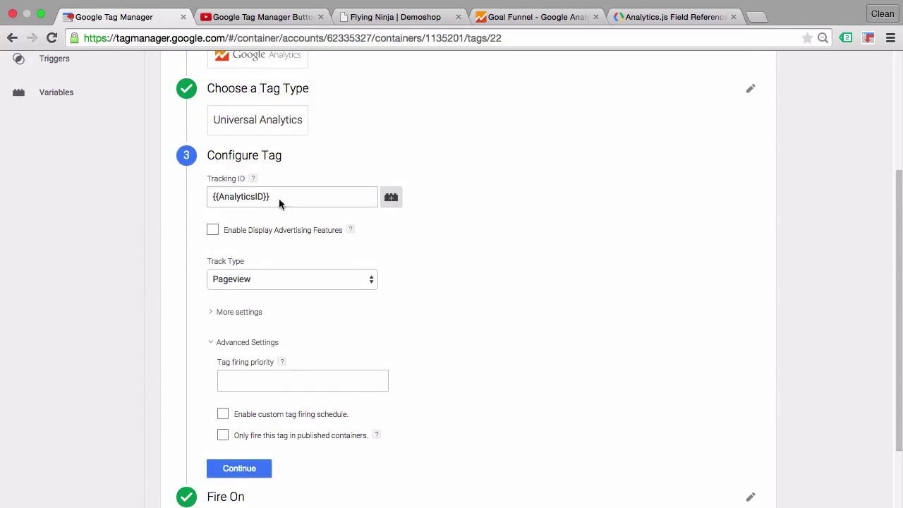
left_click(361, 20)
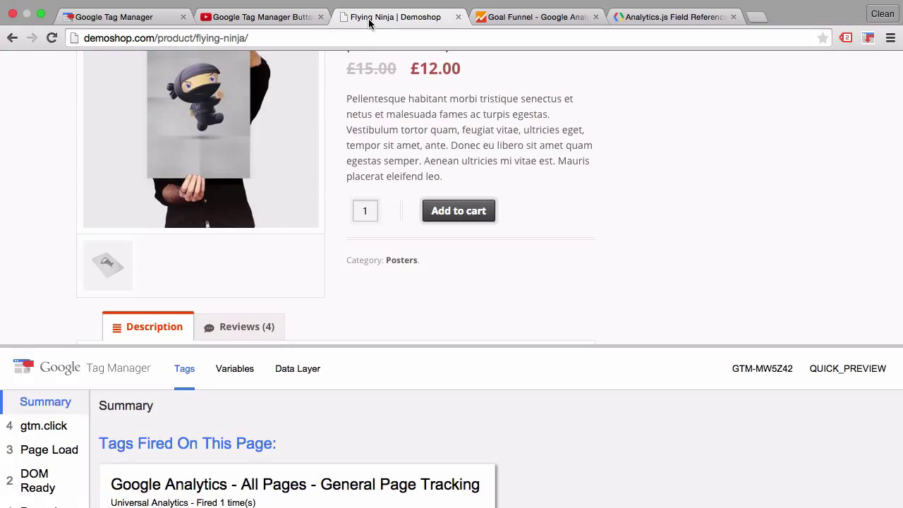
- Expand the tag's More settings and add two empty Fields to Set rows
left_click(151, 17)
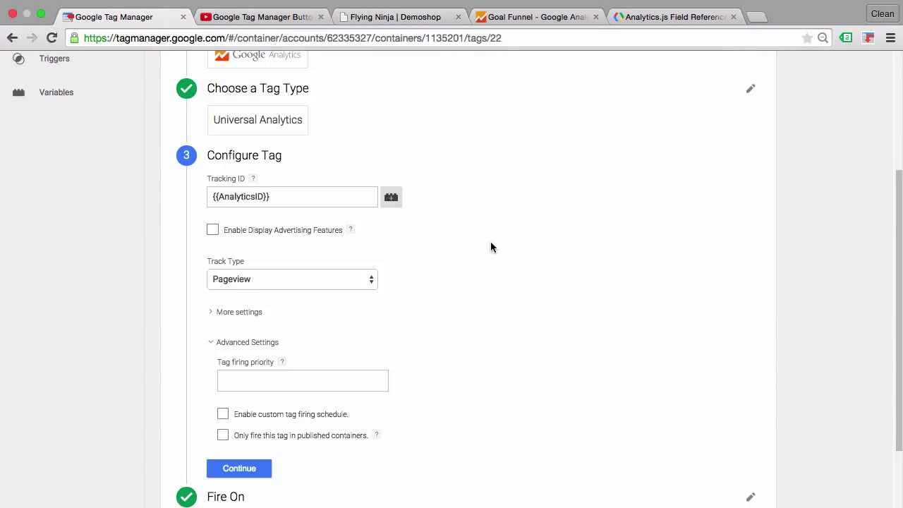
scroll(490, 246, "up", 2)
scroll(490, 270, "down", 3)
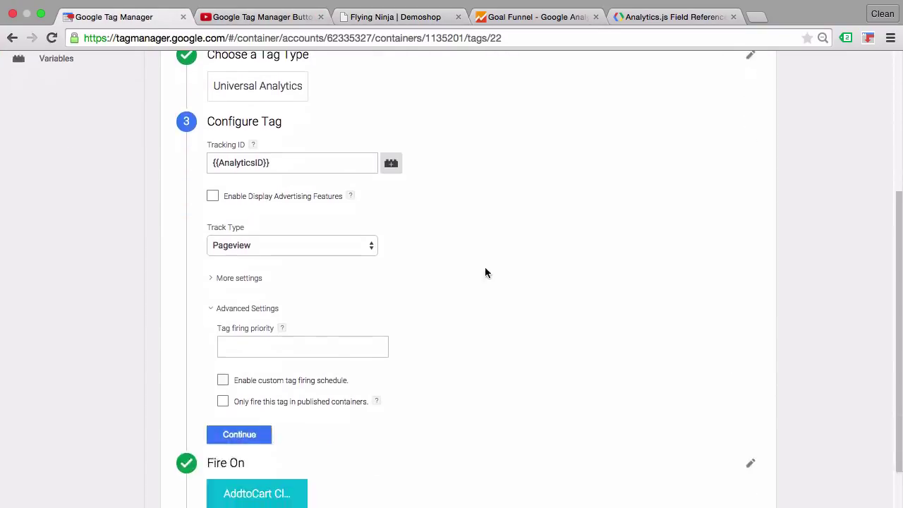
left_click(215, 281)
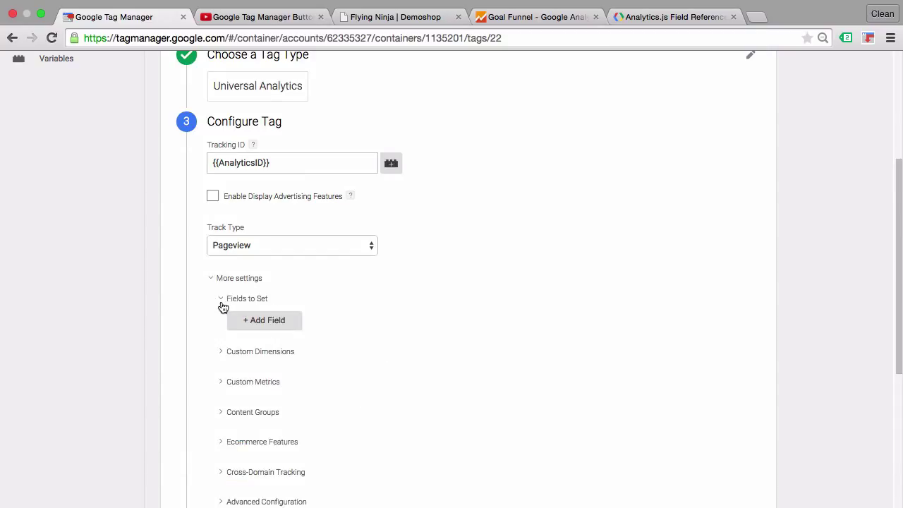
left_click(259, 325)
left_click(256, 361)
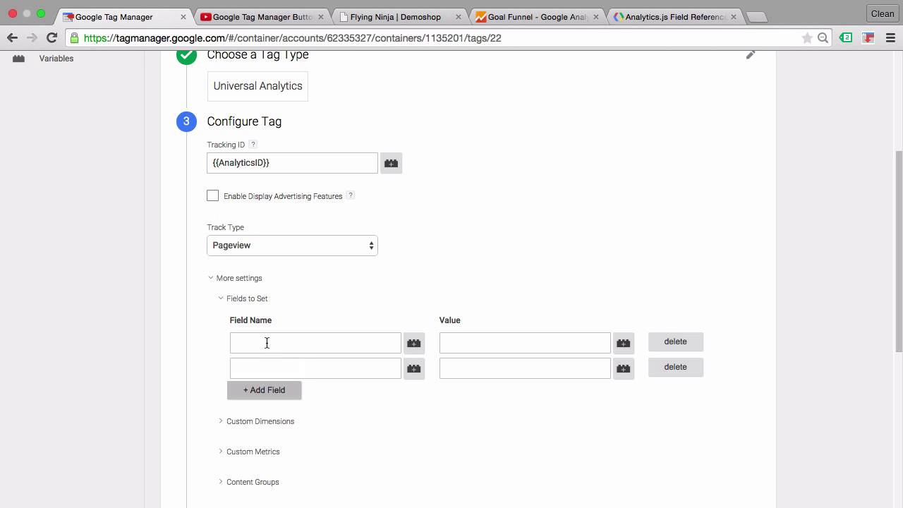
- Browse the first row's Field Name suggestion list, then close it
left_click(266, 342)
scroll(260, 395, "down", 3)
scroll(260, 400, "down", 5)
left_click(617, 116)
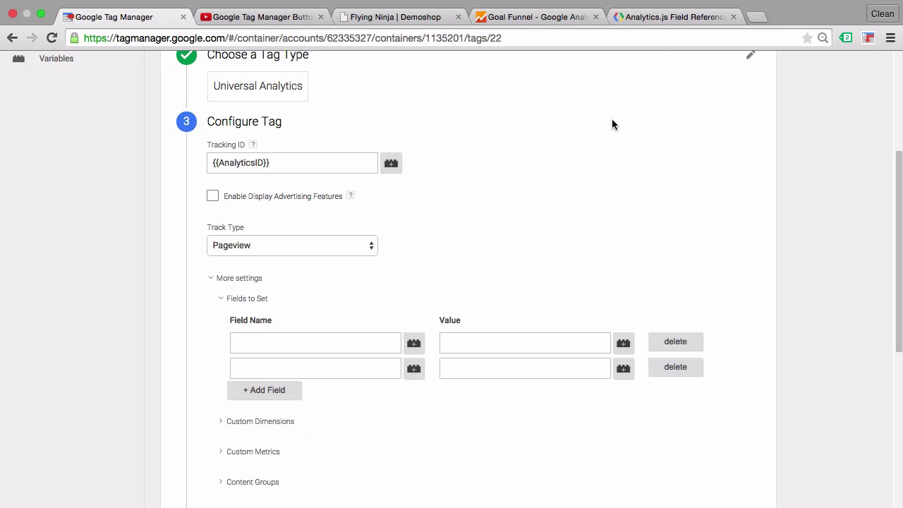
left_click(624, 19)
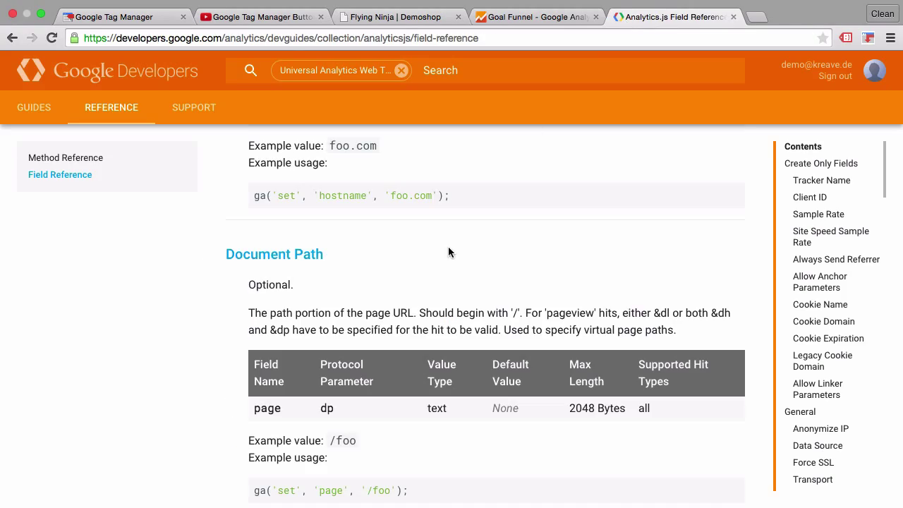
scroll(448, 248, "up", 15)
scroll(448, 251, "up", 20)
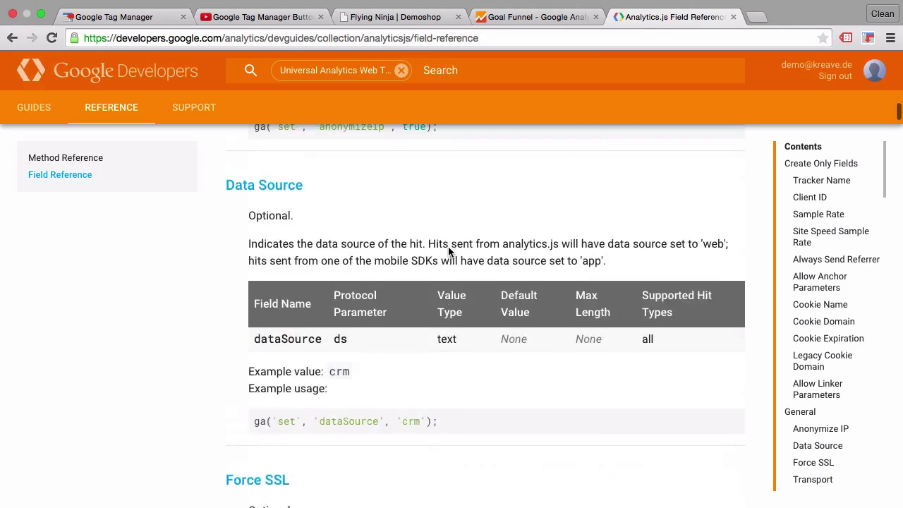
scroll(448, 252, "up", 5)
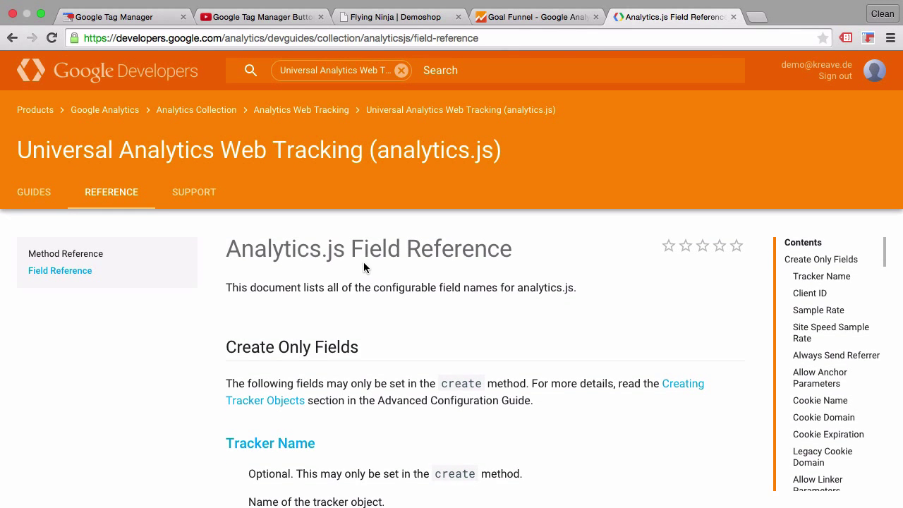
scroll(366, 252, "down", 10)
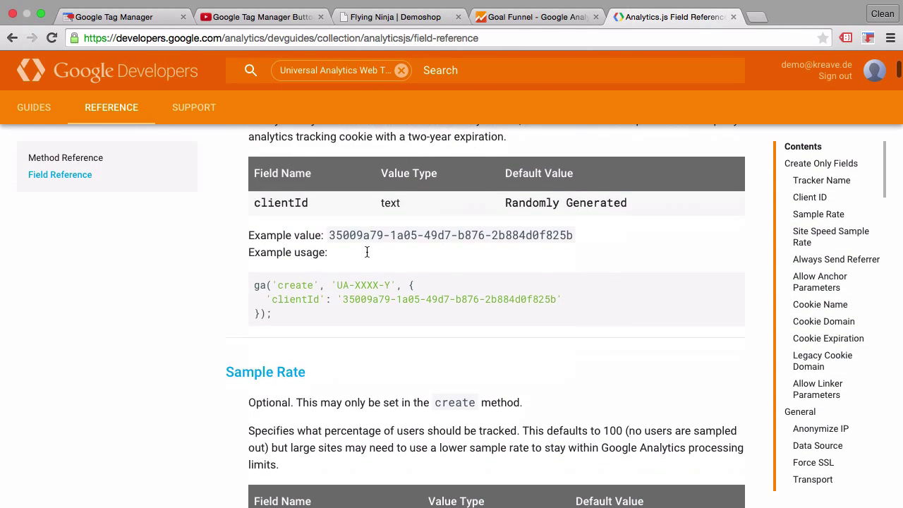
scroll(366, 252, "up", 3)
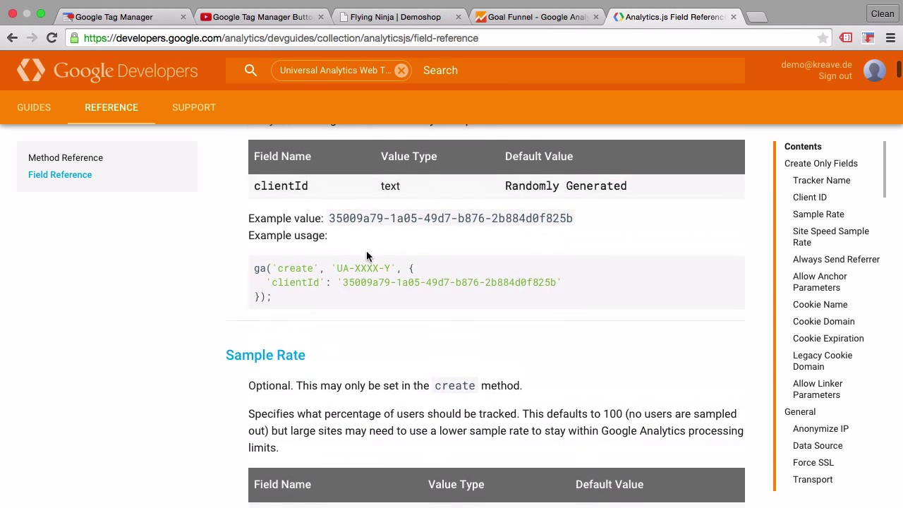
scroll(296, 374, "up", 2)
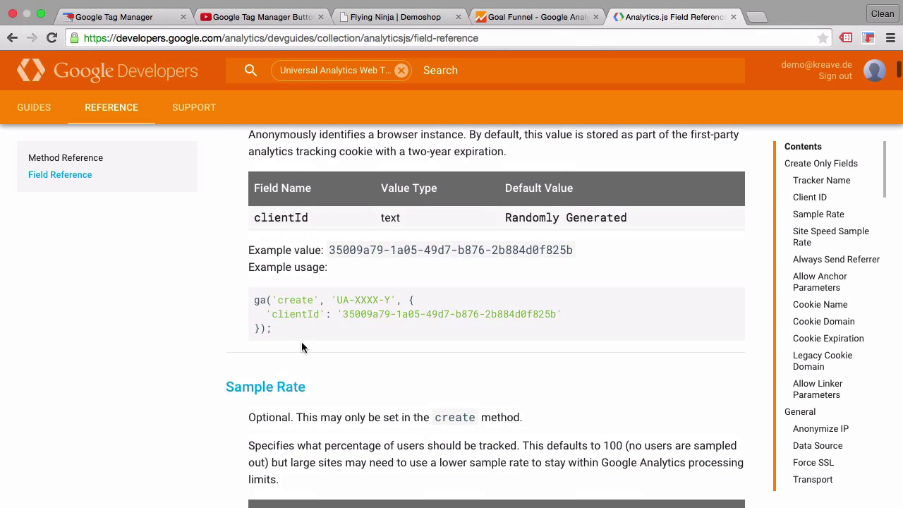
scroll(301, 341, "down", 15)
scroll(301, 342, "down", 12)
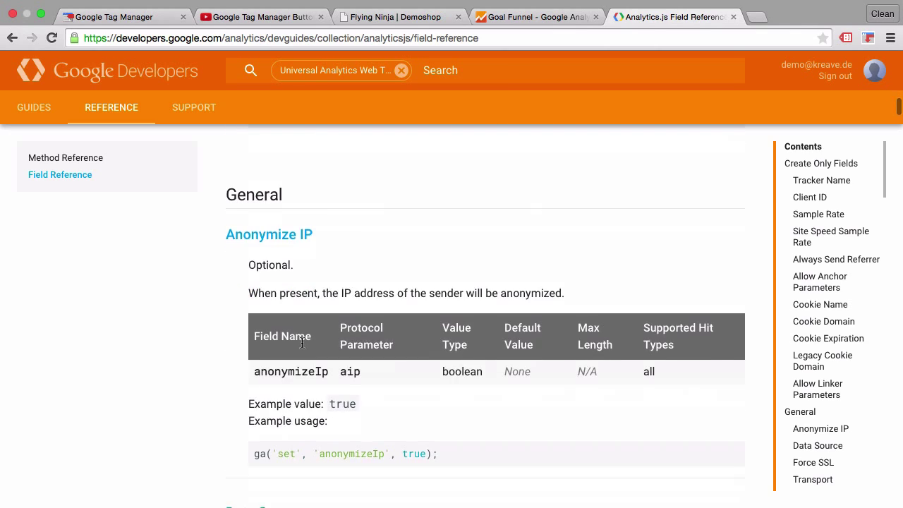
scroll(301, 341, "down", 20)
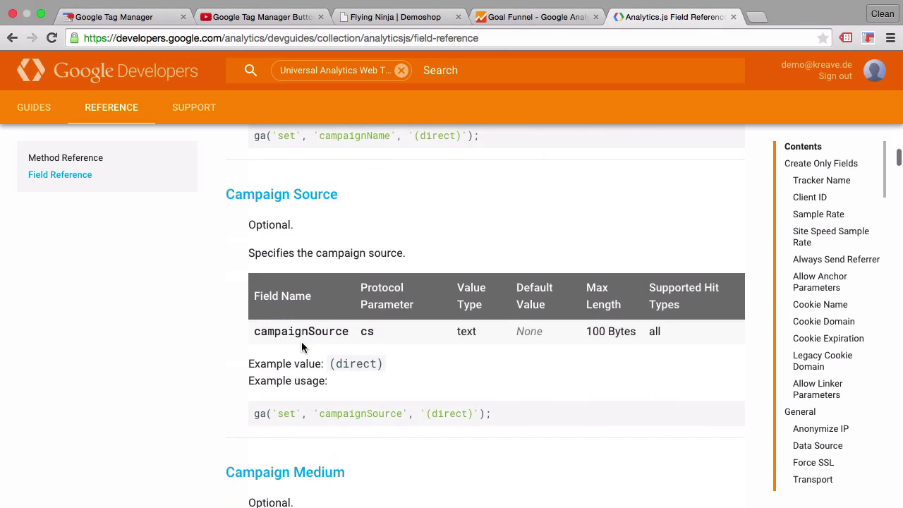
scroll(301, 341, "down", 15)
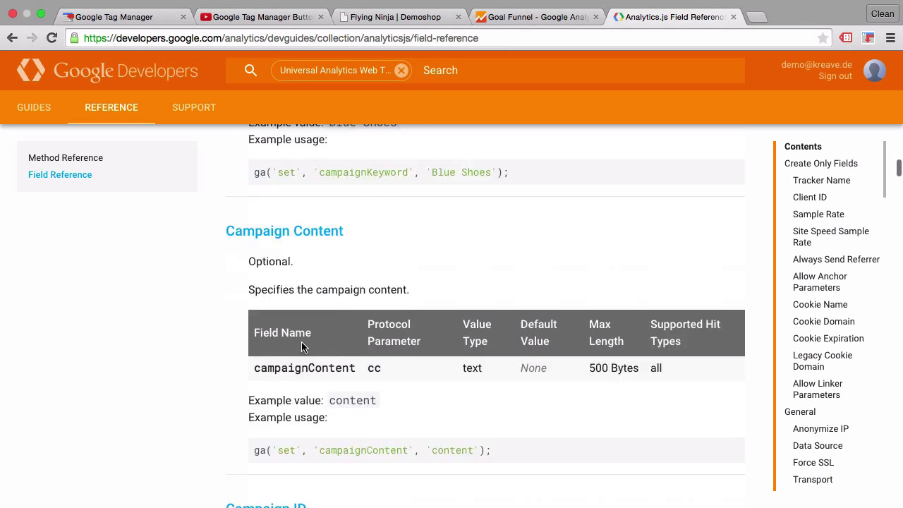
scroll(301, 341, "down", 11)
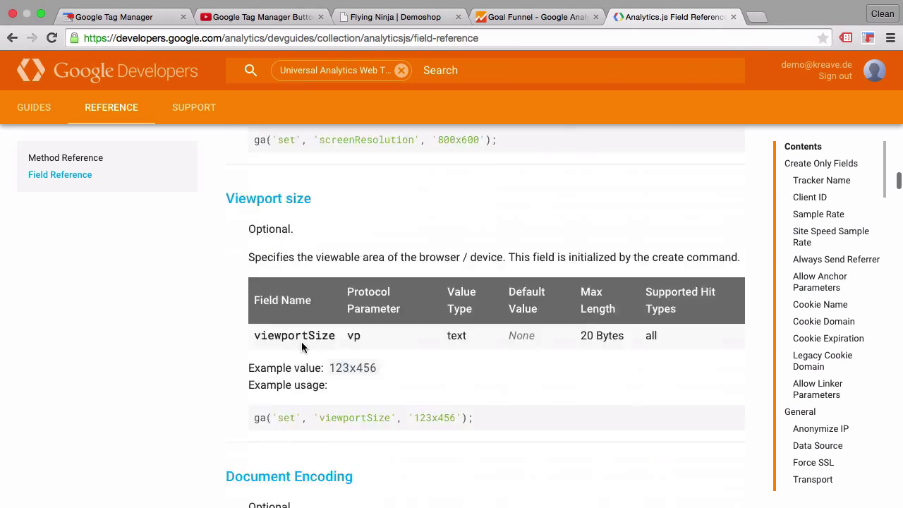
scroll(301, 342, "up", 12)
scroll(301, 342, "up", 15)
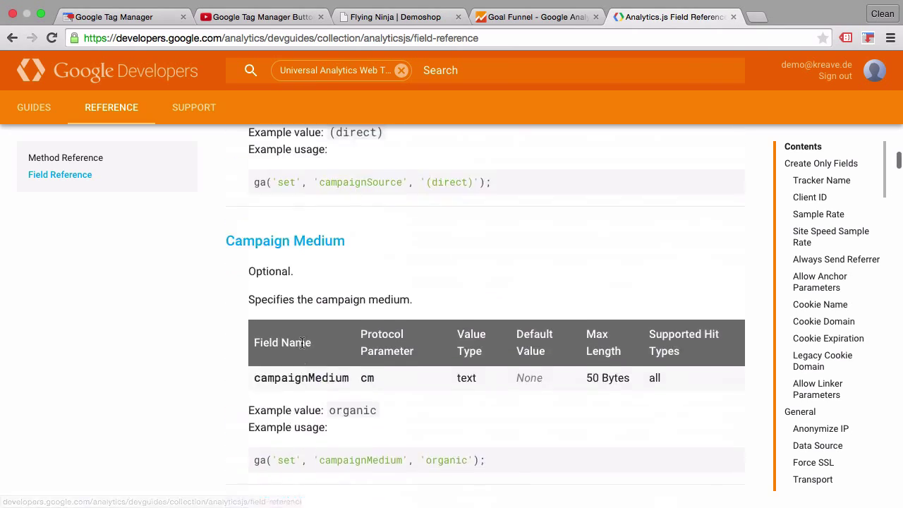
scroll(301, 341, "up", 10)
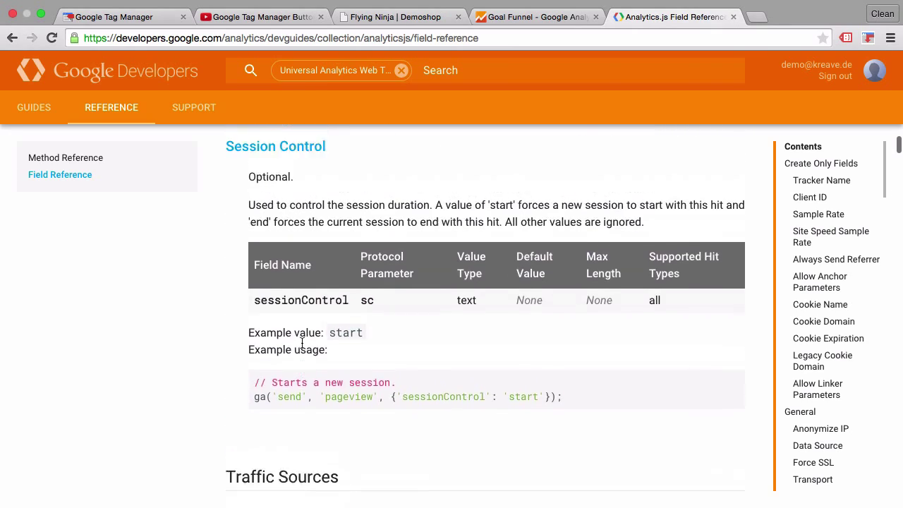
scroll(301, 342, "down", 3)
scroll(302, 341, "down", 5)
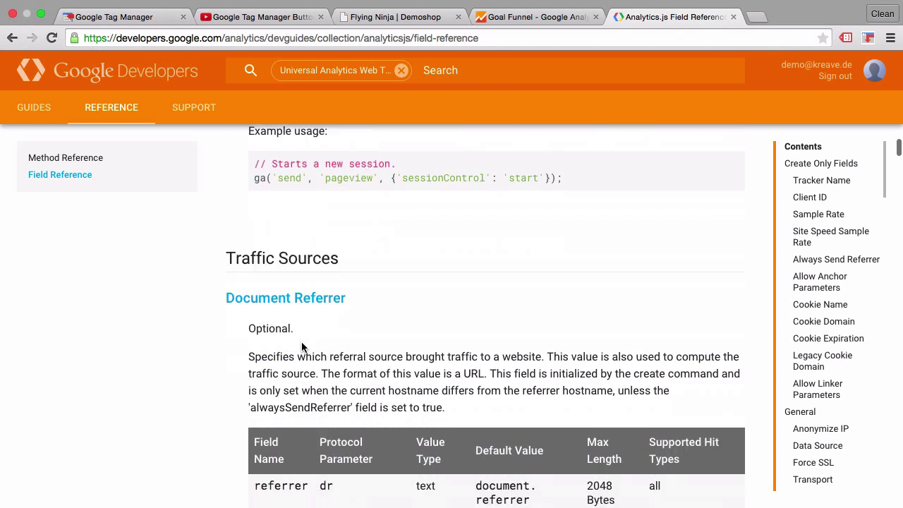
scroll(278, 261, "down", 6)
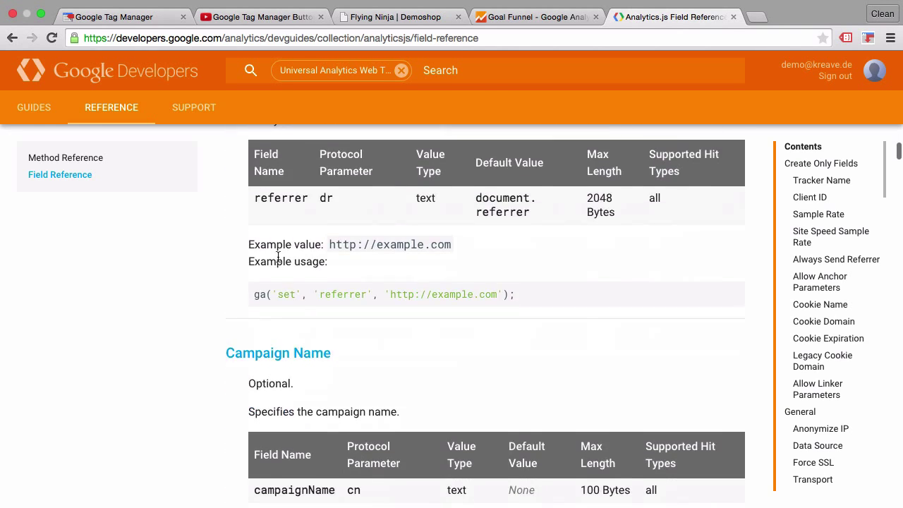
scroll(227, 366, "down", 20)
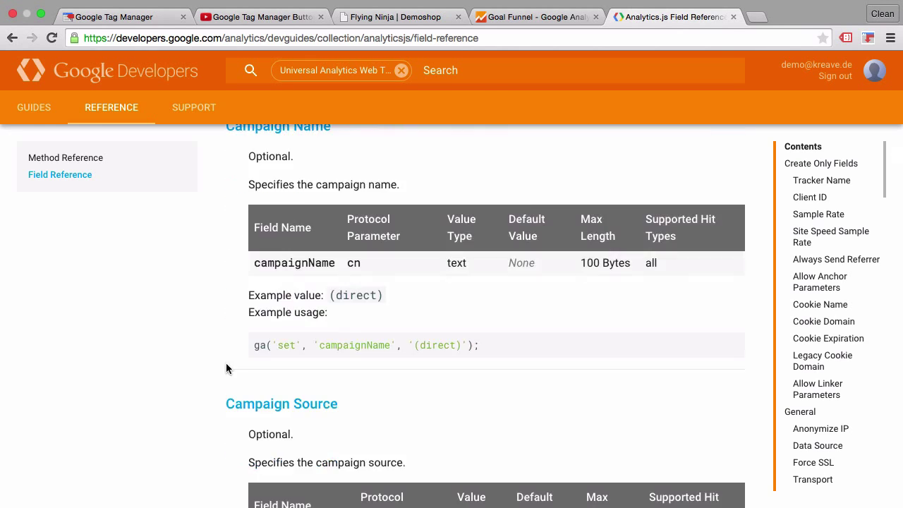
scroll(227, 368, "down", 15)
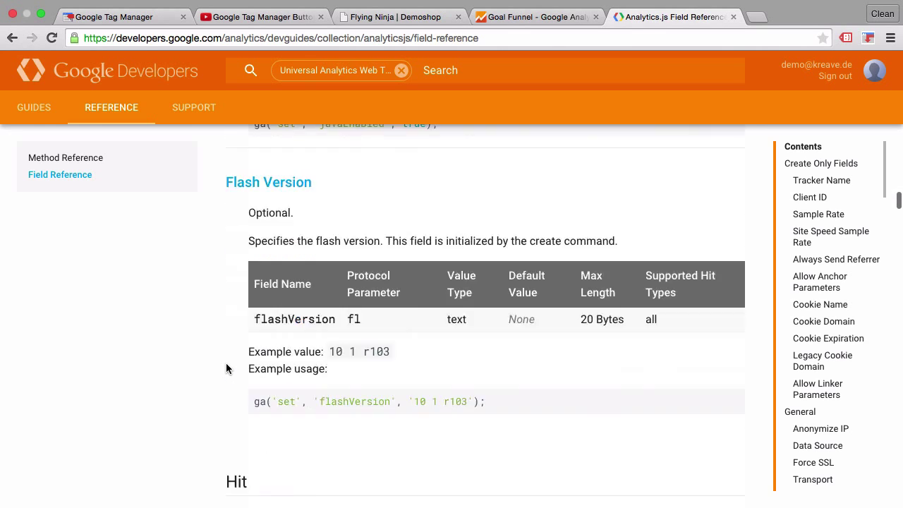
scroll(226, 368, "down", 6)
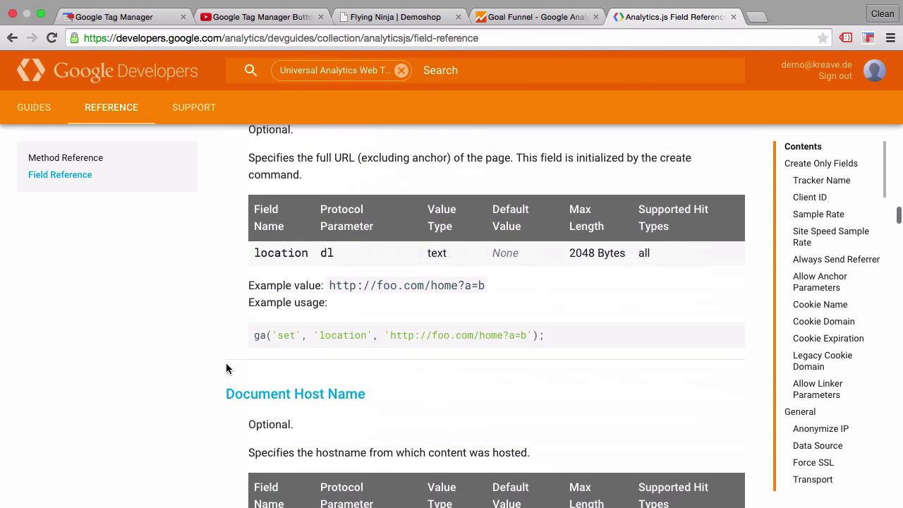
scroll(227, 368, "up", 2)
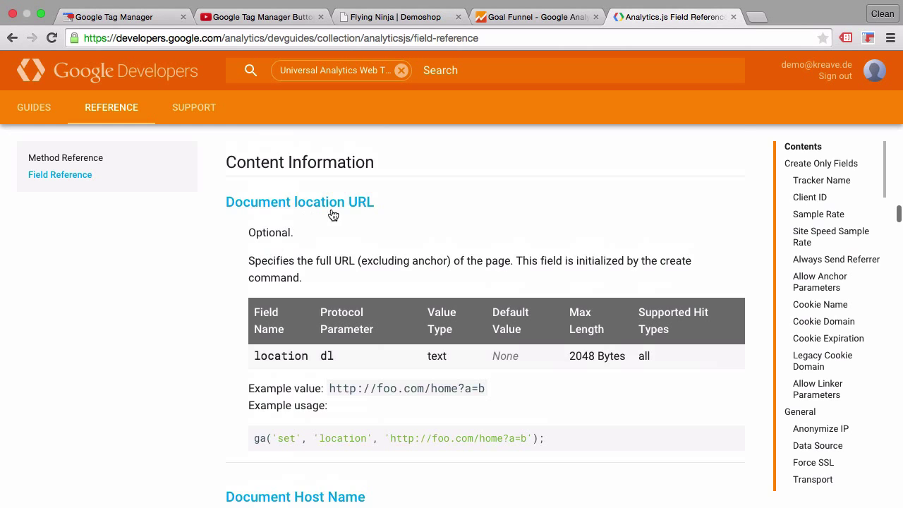
scroll(155, 285, "down", 8)
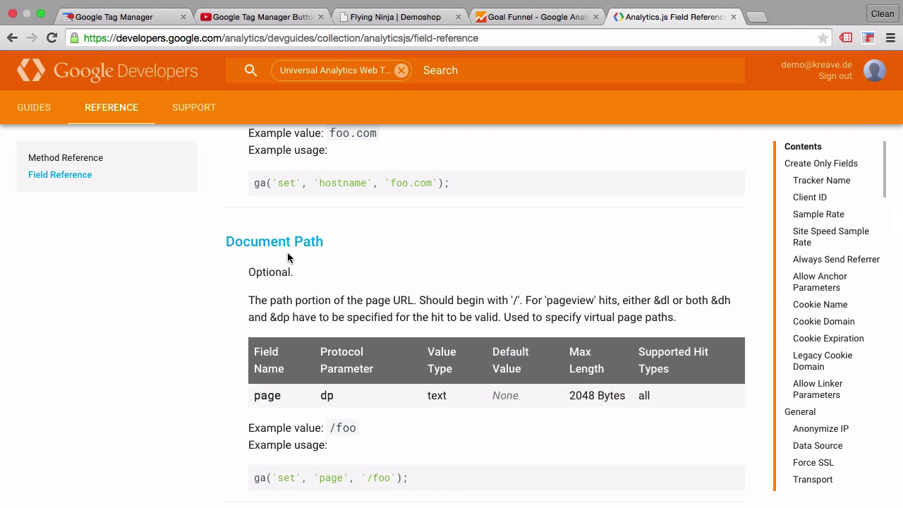
scroll(287, 257, "down", 5)
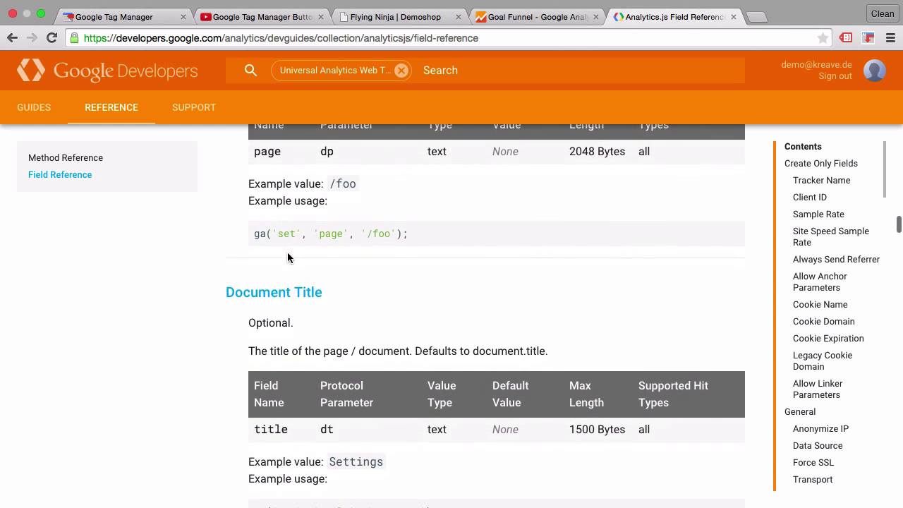
scroll(246, 324, "up", 5)
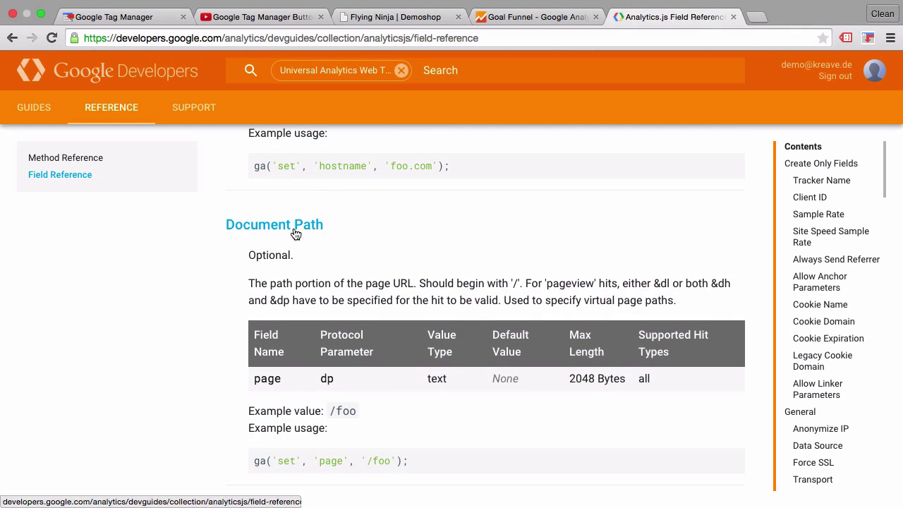
double_click(265, 384)
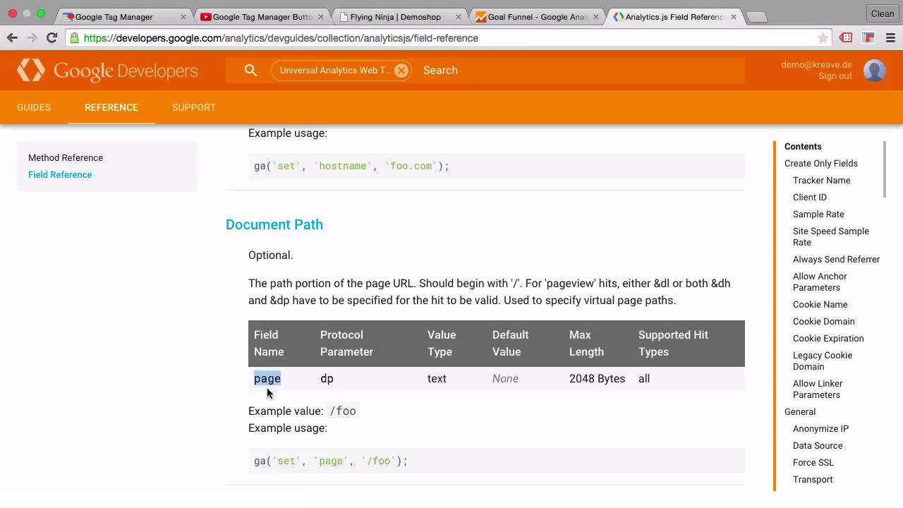
double_click(439, 378)
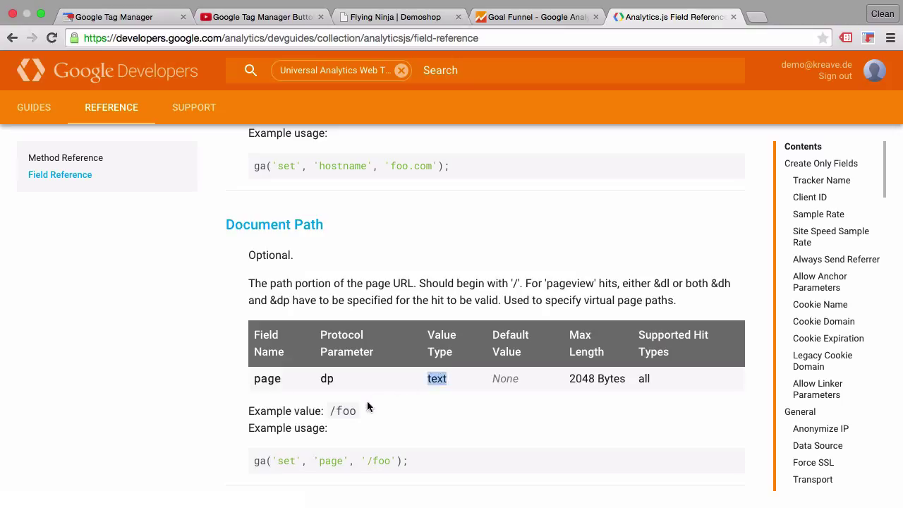
double_click(340, 407)
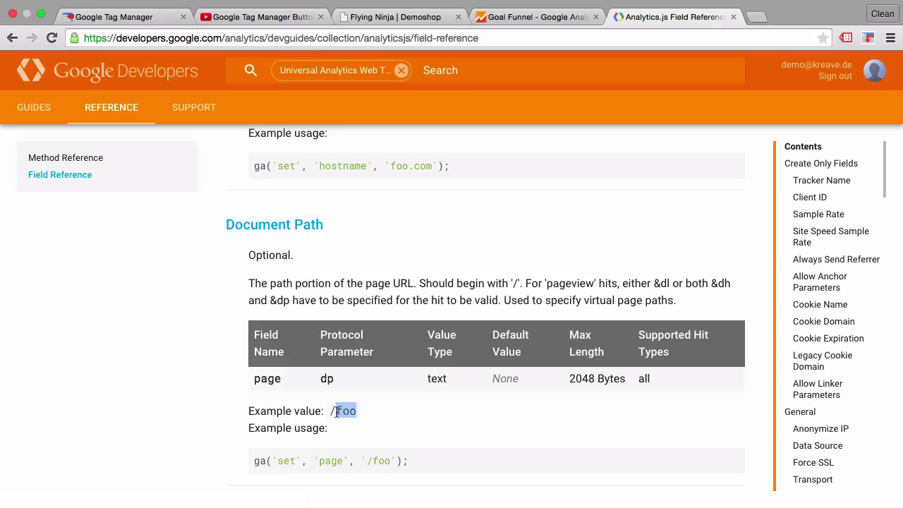
left_click(336, 412)
double_click(336, 412)
left_click(335, 413)
- Fill Fields to Set with page = /addtocart and a second field named title
left_click(155, 17)
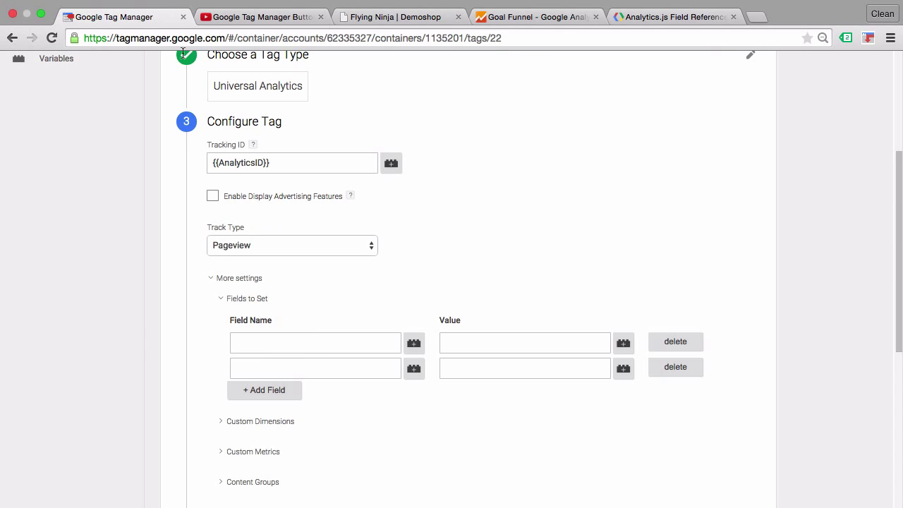
left_click(316, 344)
type("page")
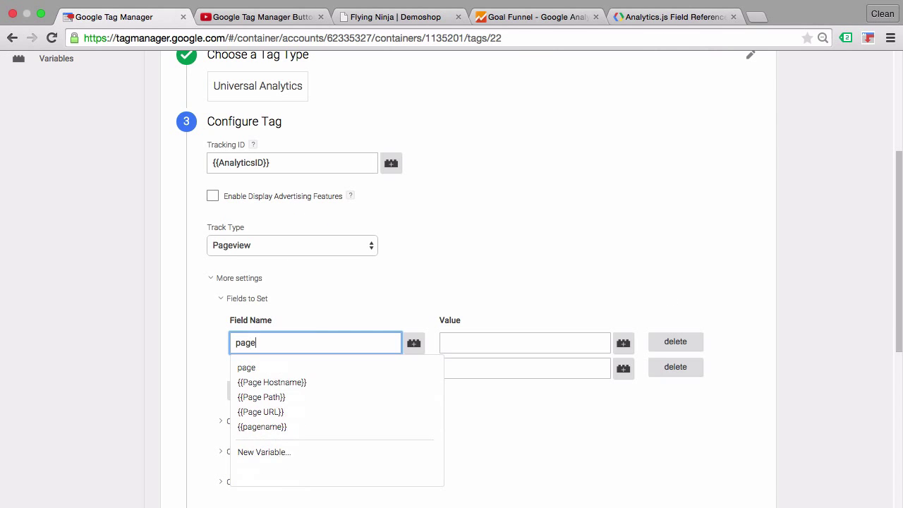
left_click(551, 348)
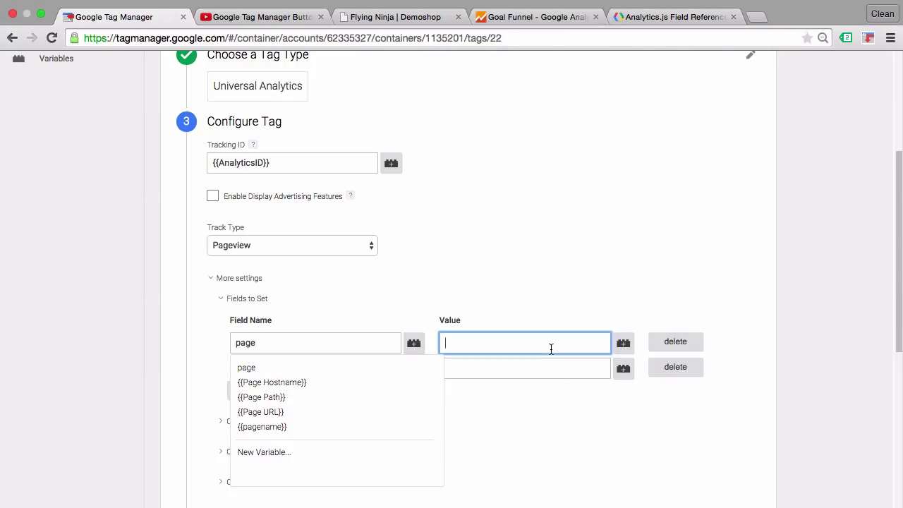
type("/addtocart")
left_click(767, 300)
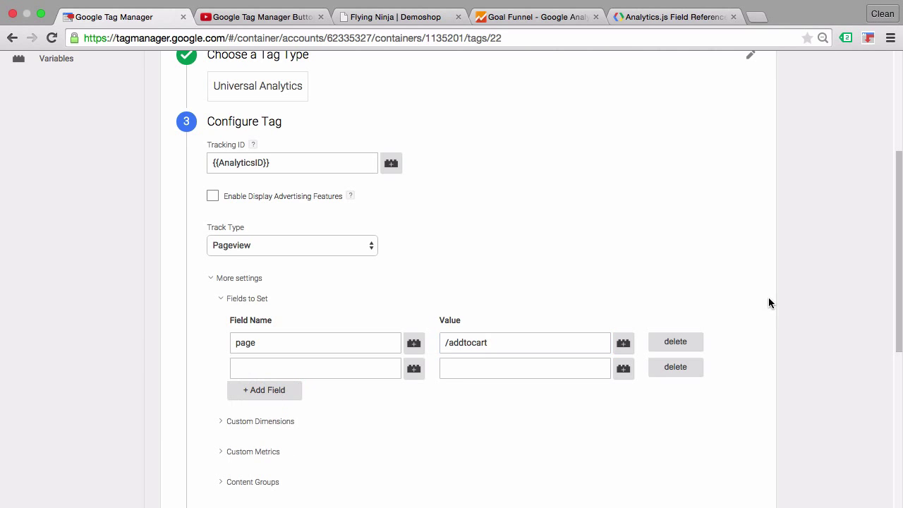
left_click(303, 367)
type("title")
- Check the analytics.js field reference documentation
left_click(486, 290)
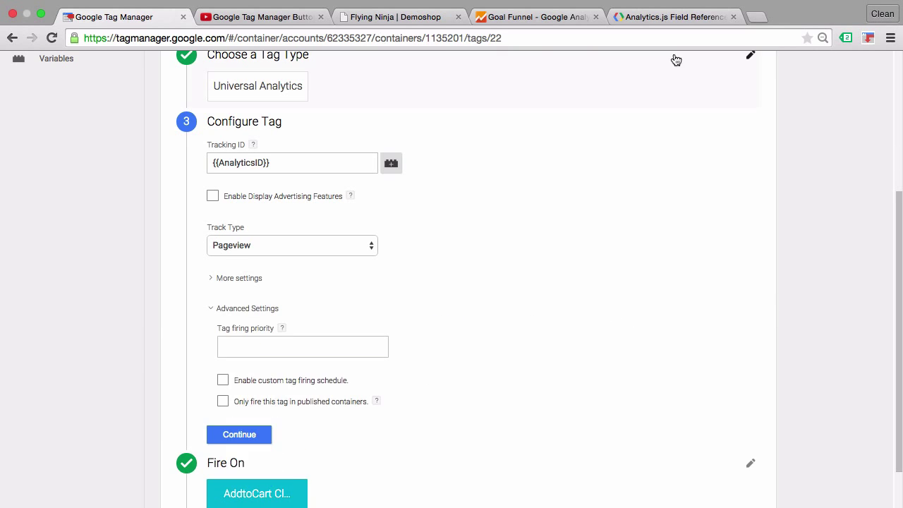
left_click(672, 17)
scroll(311, 314, "down", 5)
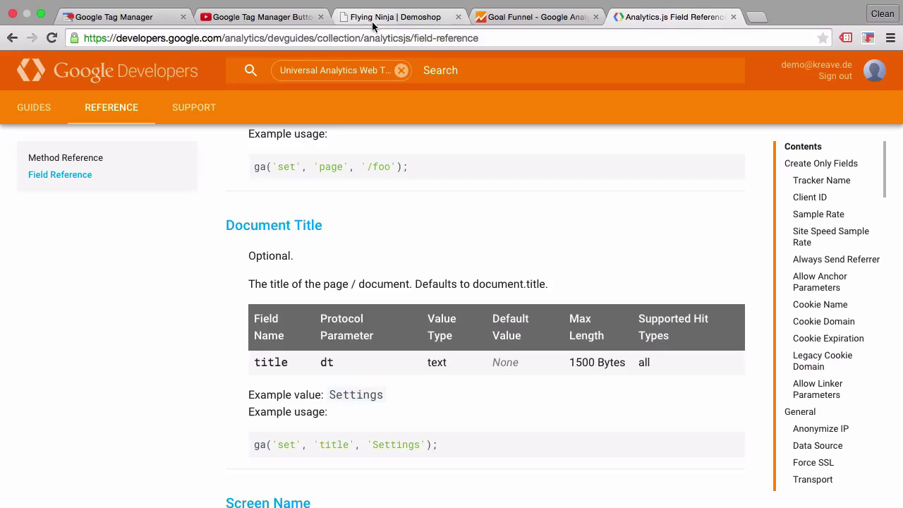
left_click(125, 17)
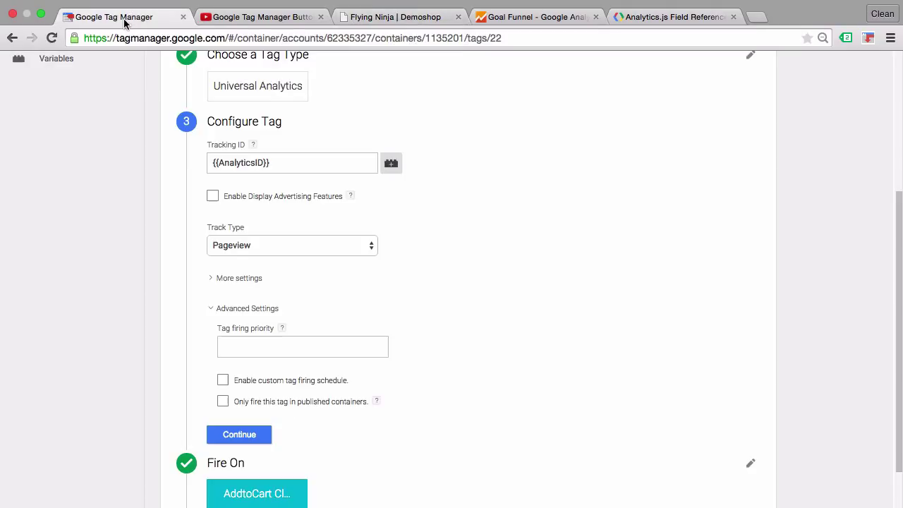
- Set the title value to addtocart and correct the page value to /addtocart
left_click(209, 282)
left_click(475, 369)
type("addtocart")
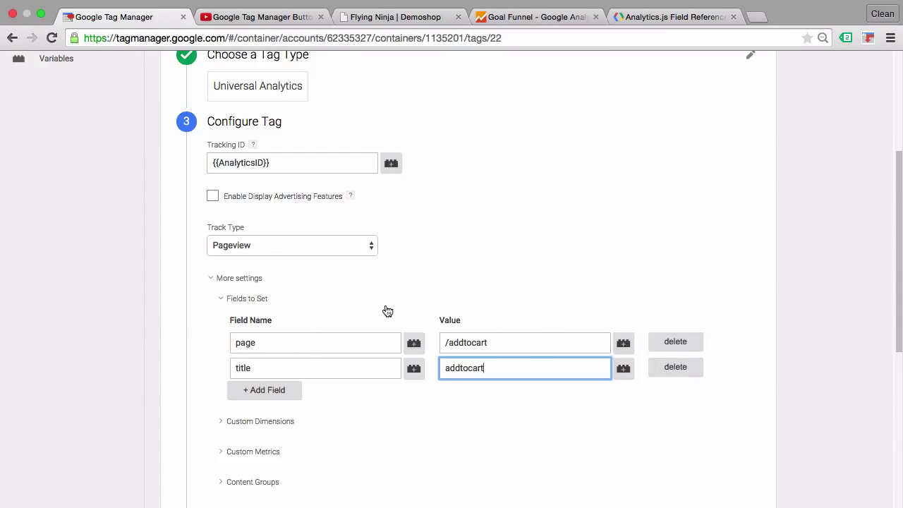
left_click(448, 341)
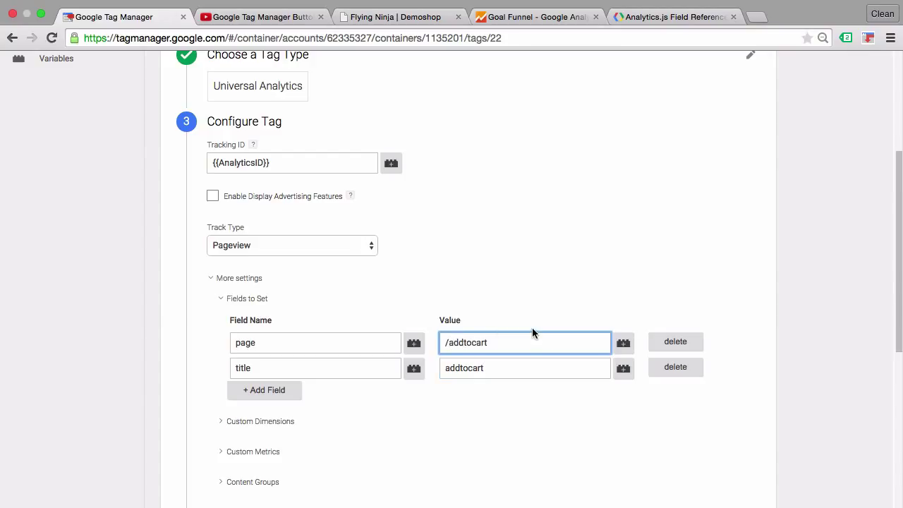
type("virtualpagevew/")
key("BackSpace")
key("BackSpace")
key("BackSpace")
type("iew/")
left_click_drag(510, 342, 445, 342)
key("BackSpace")
- Continue and save the AddToCart tag
scroll(202, 386, "down", 8)
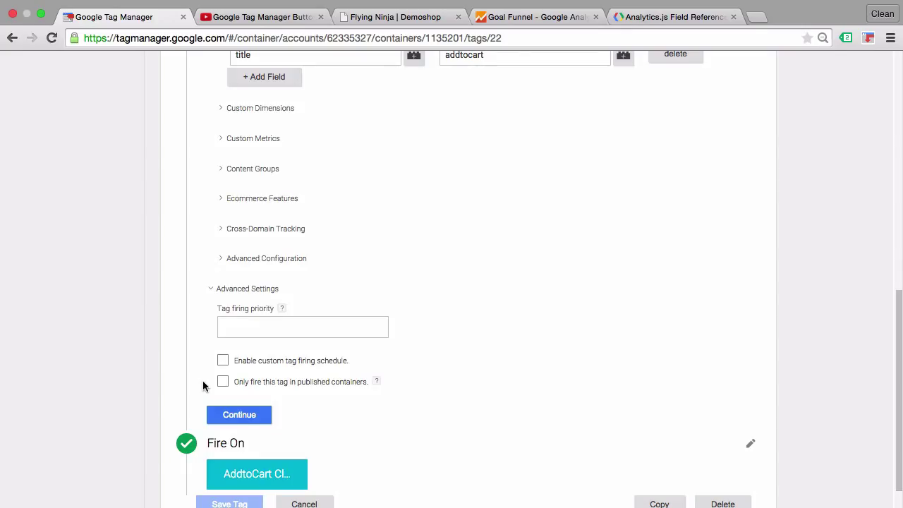
left_click(228, 418)
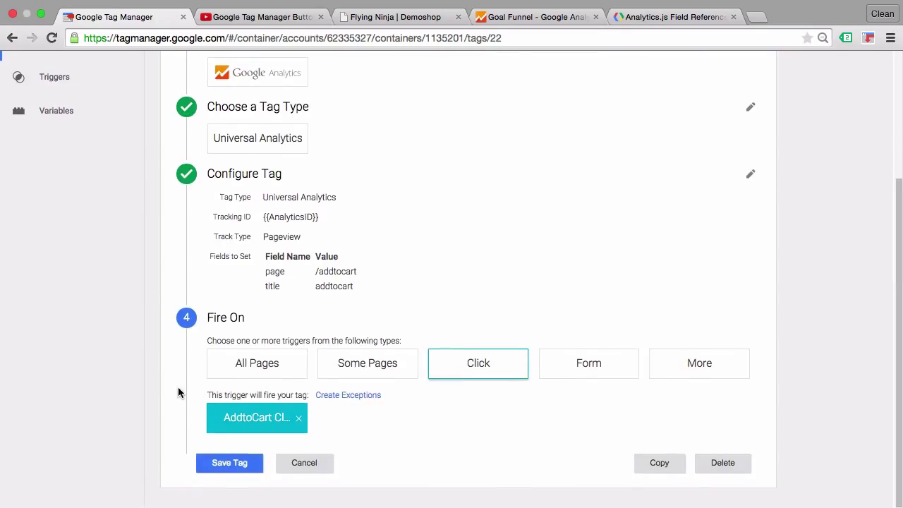
left_click(222, 467)
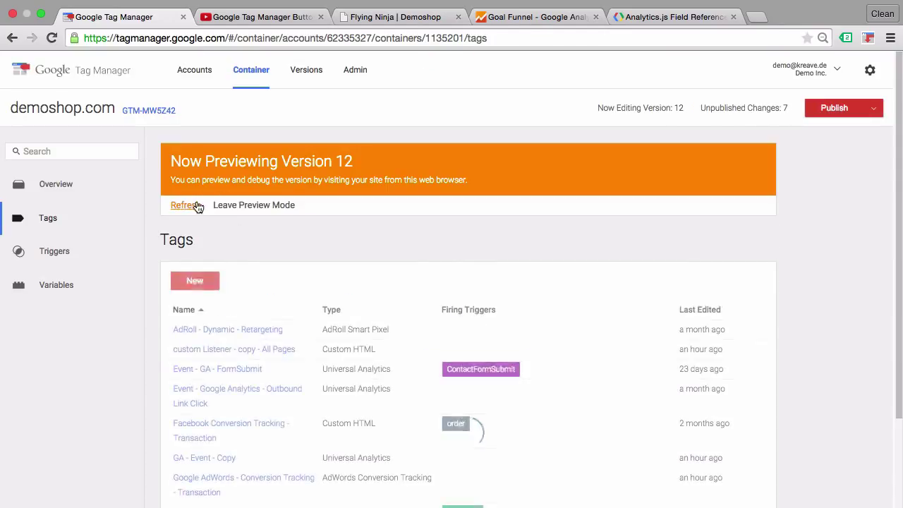
- Refresh the preview, reload the product page and add the Flying Ninja poster to the cart
left_click(188, 210)
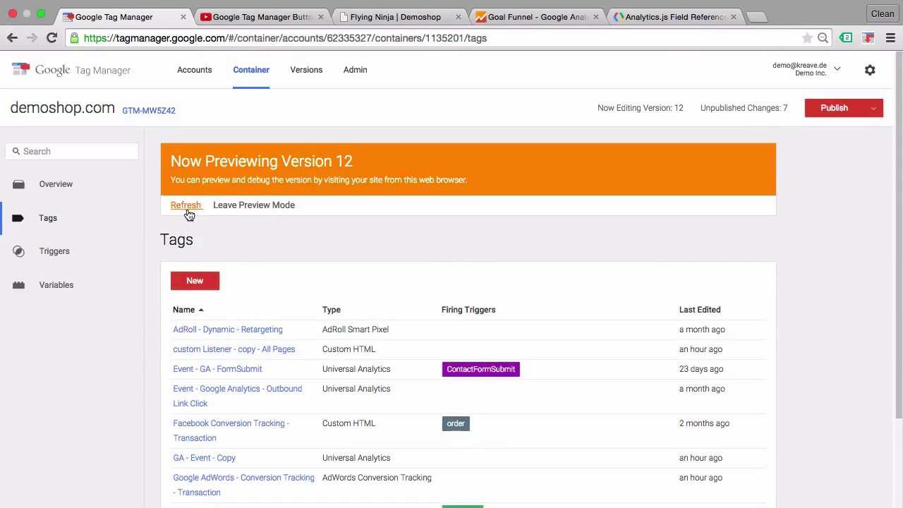
left_click(373, 21)
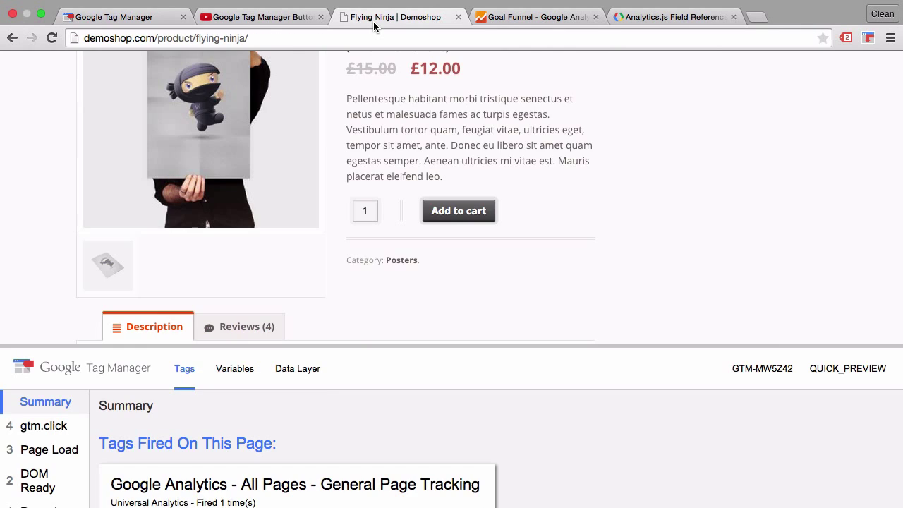
left_click(52, 38)
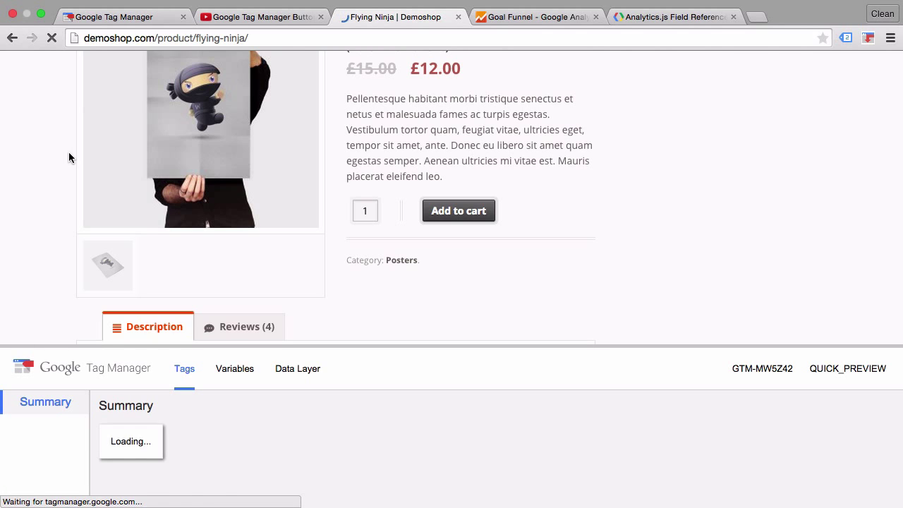
left_click(464, 216, "super")
- Confirm on gtm.click that PageView - AddToCart fired with page /addtocart and title addtocart
left_click(385, 20)
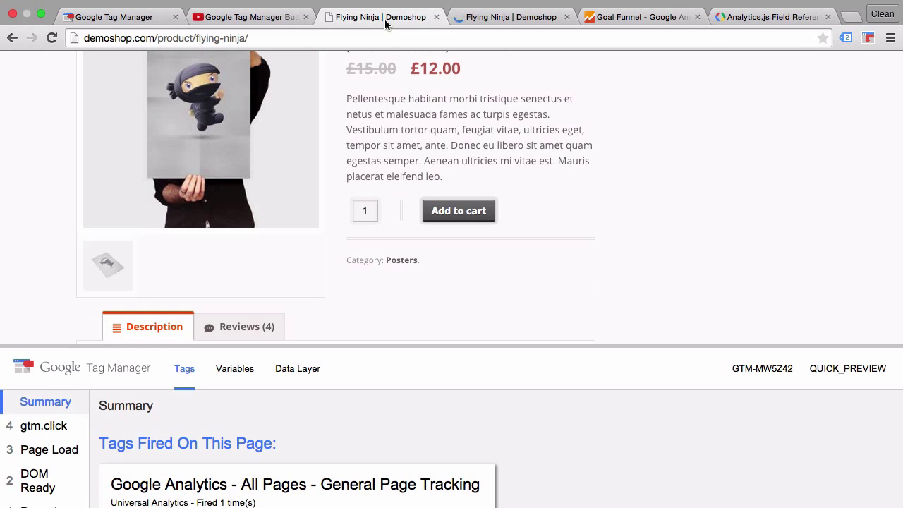
left_click(31, 429)
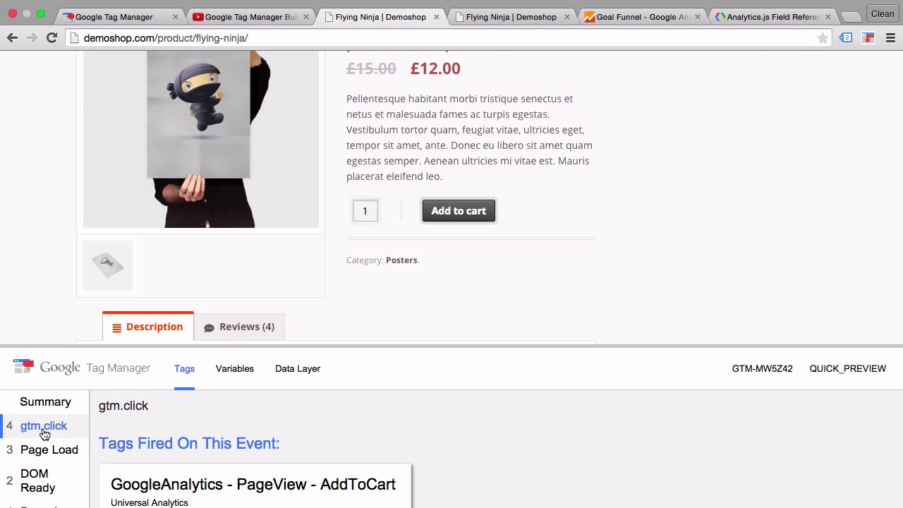
scroll(133, 423, "down", 1)
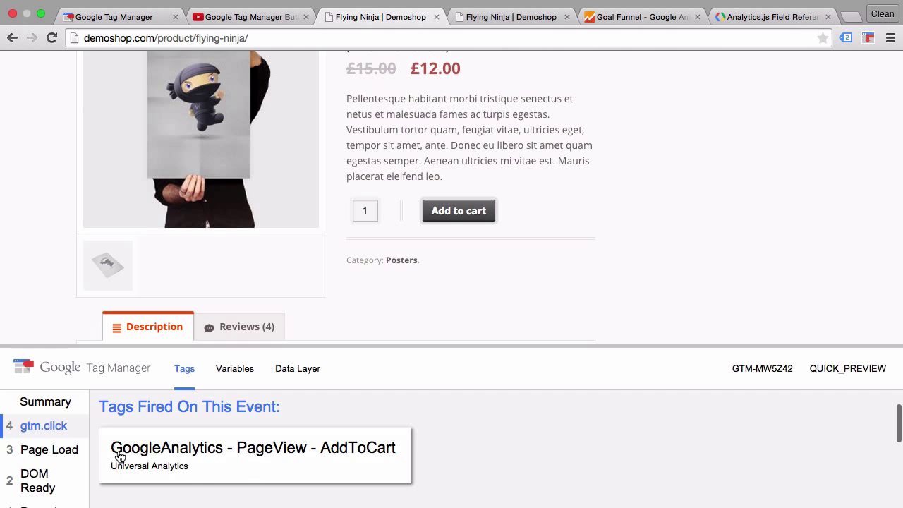
left_click(240, 477)
scroll(384, 454, "down", 5)
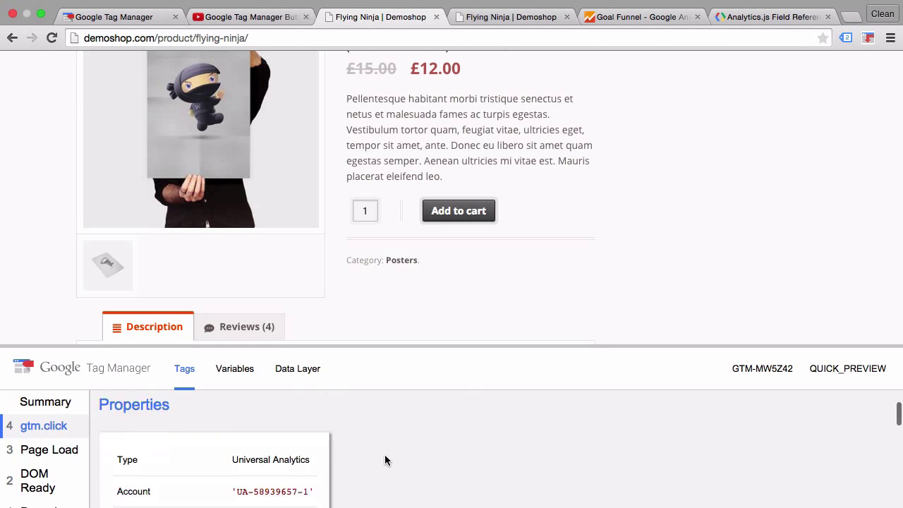
left_click_drag(369, 345, 385, 171)
left_click(195, 337)
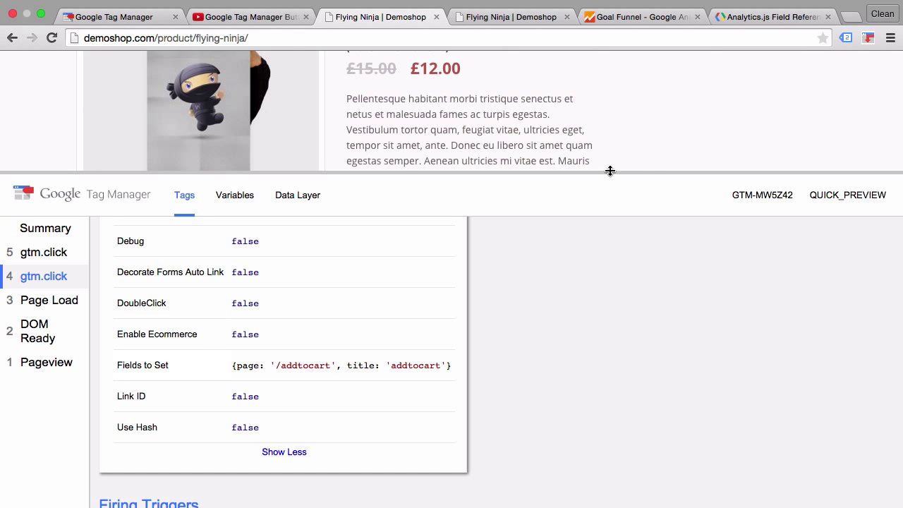
left_click_drag(609, 174, 586, 389)
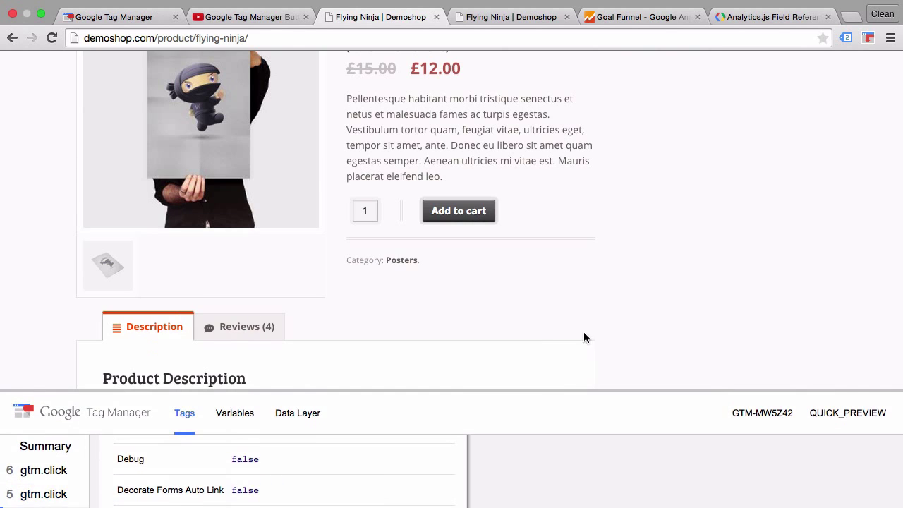
- Open the Google Analytics pageview requests in Tag Assistant and move to the second, for /addtocart
left_click(844, 38)
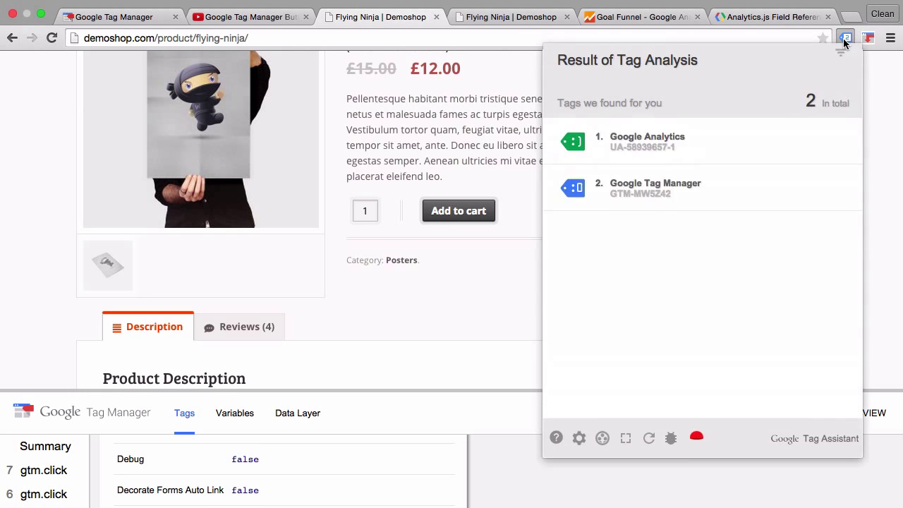
left_click(647, 158)
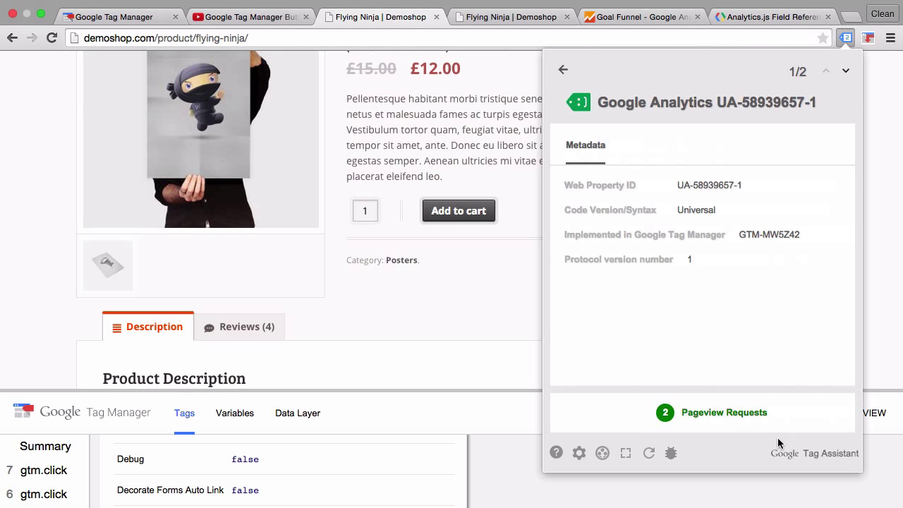
left_click(738, 421)
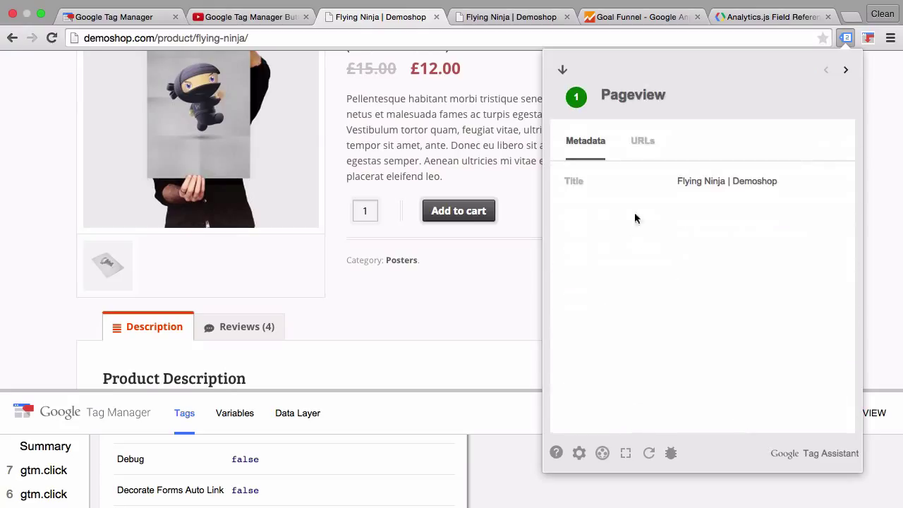
left_click(845, 70)
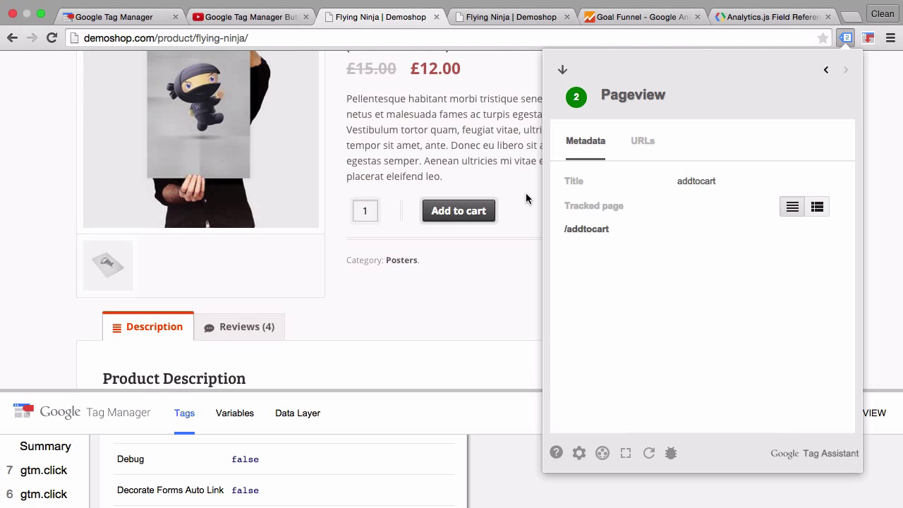
- Show Real-Time Content pageviews for the last 30 minutes, with /addtocart at 14
left_click(644, 20)
scroll(63, 378, "up", 5)
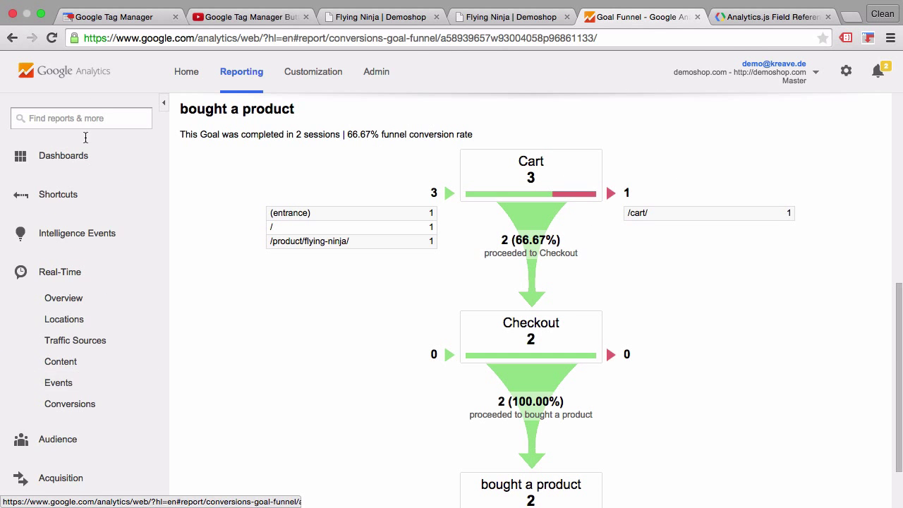
left_click(60, 366)
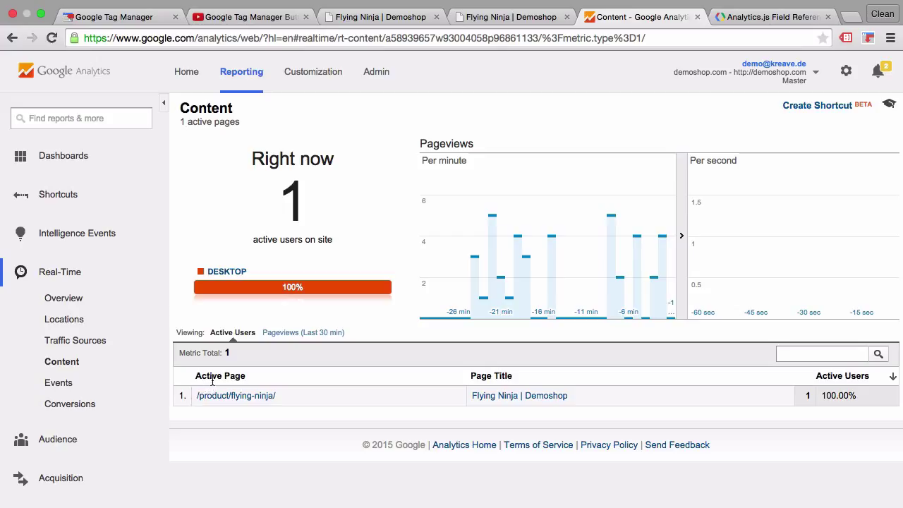
left_click(297, 336)
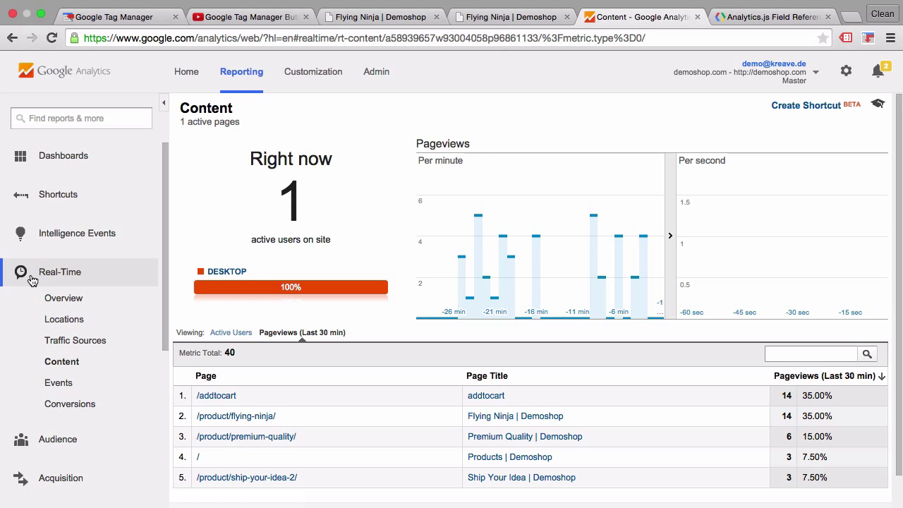
- Expand the Behavior > Site Content reports
left_click(32, 280)
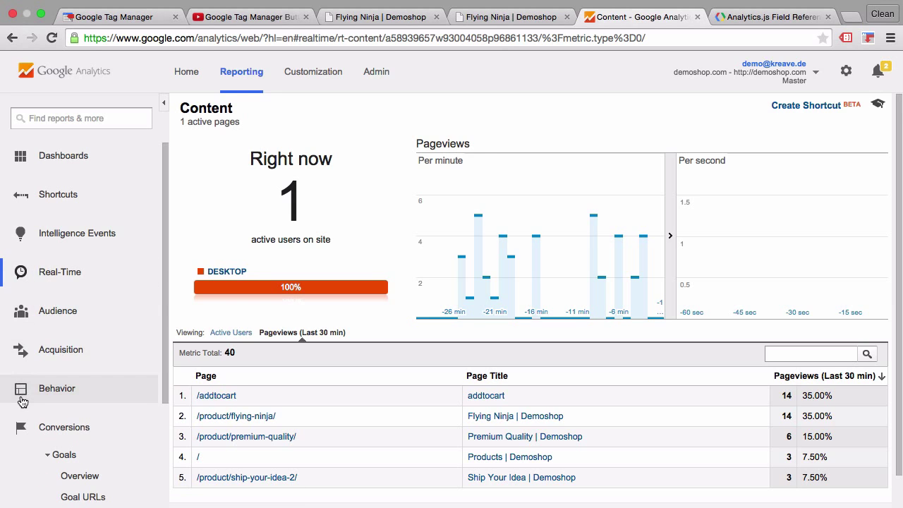
left_click(32, 388)
scroll(21, 418, "down", 3)
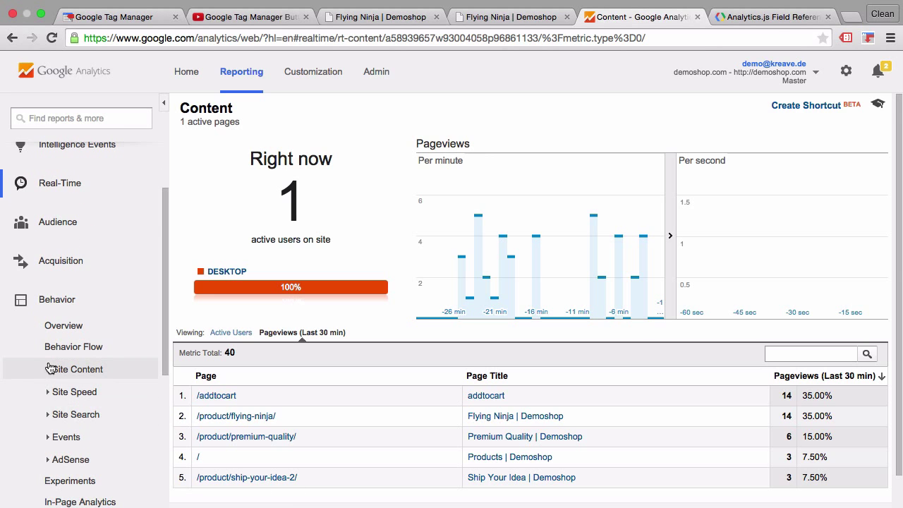
left_click(50, 369)
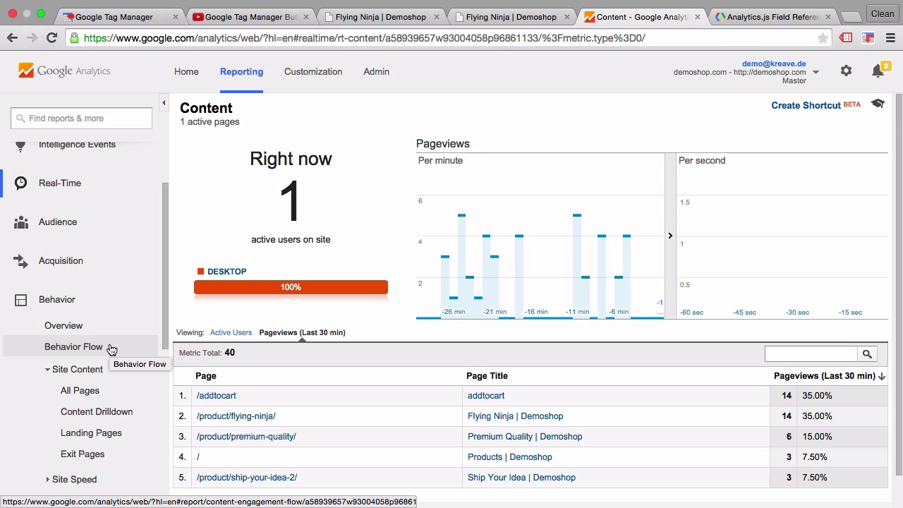
- Publish demoshop.com container Version 13 with Publish Now
left_click(114, 21)
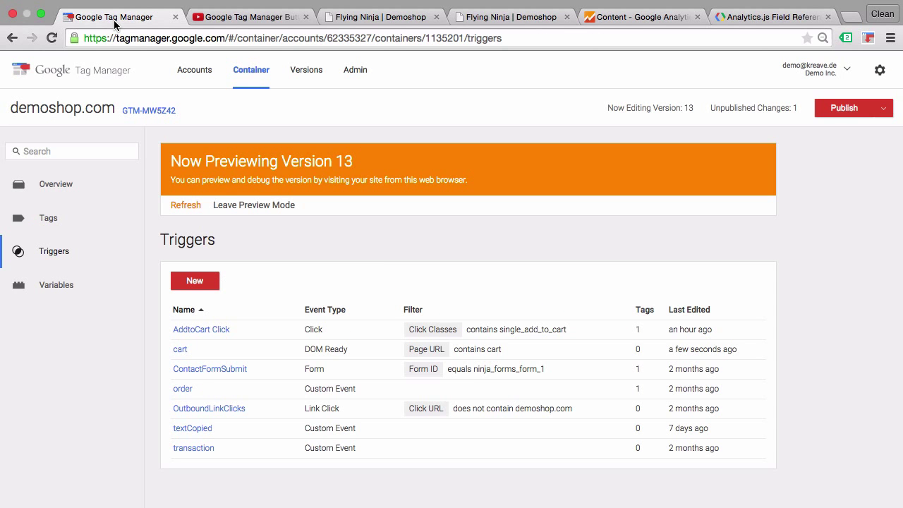
left_click(849, 112)
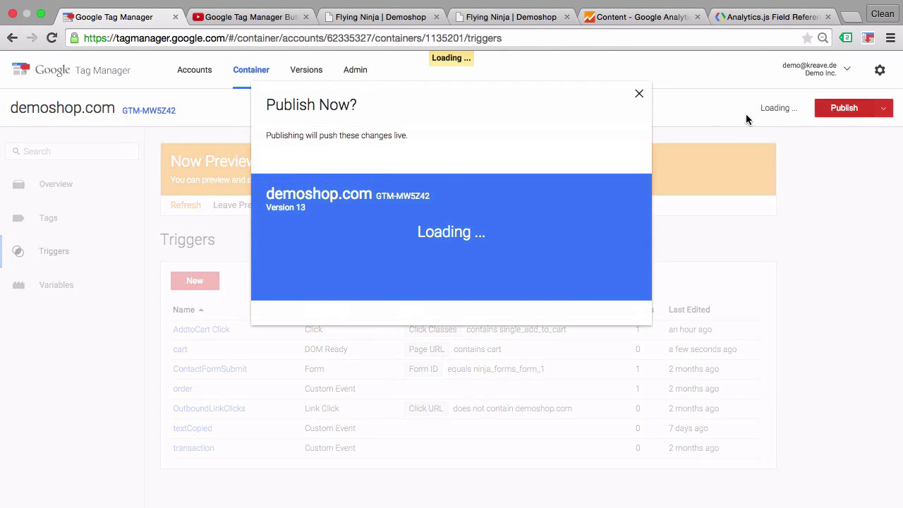
left_click(302, 330)
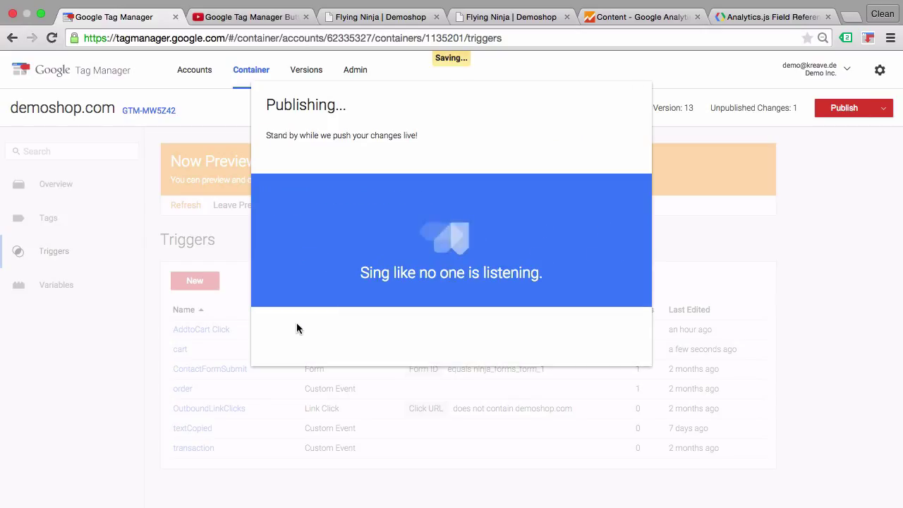